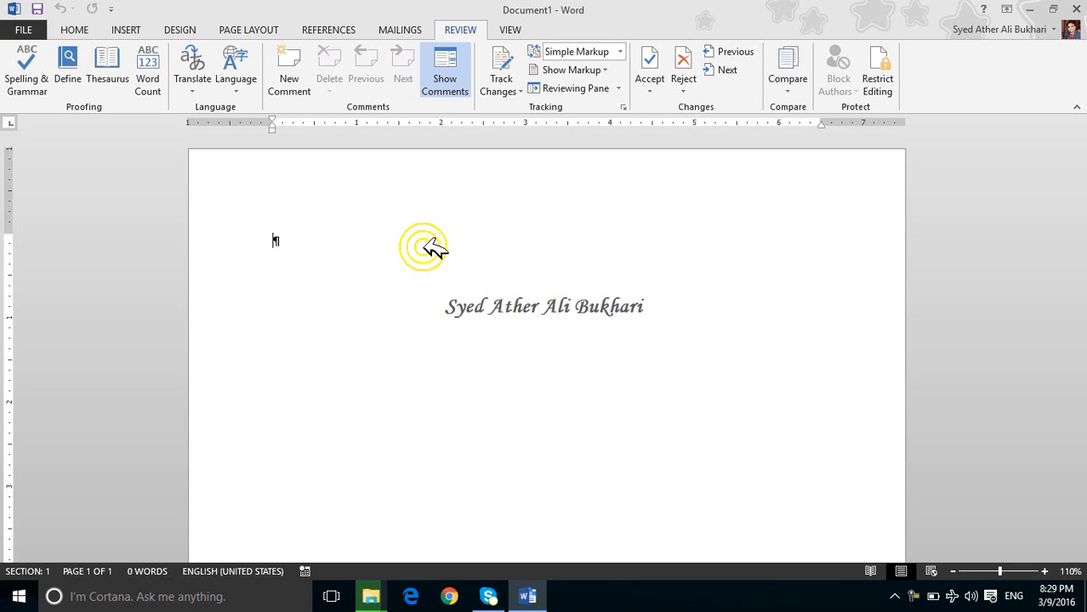
# Fill the blank document with sample text using the formula =Rand(10,20)
pyautogui.write('ramd')
pyautogui.press('BackSpace')
pyautogui.press('BackSpace')
pyautogui.write('nd')
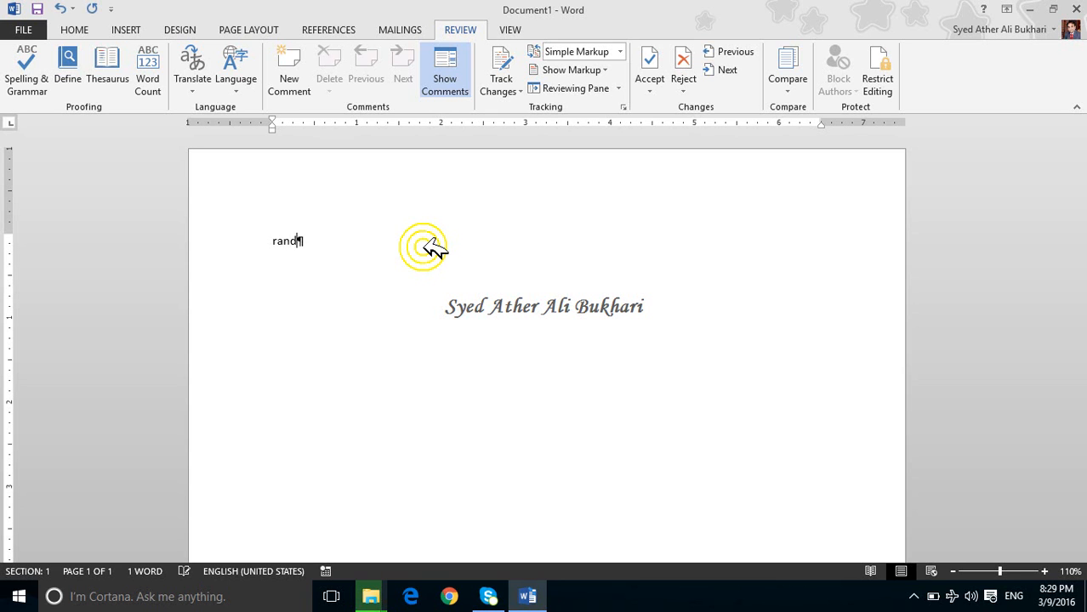
pyautogui.write('(10,20)')
pyautogui.press('Left')
pyautogui.press('Left')
pyautogui.press('Left')
pyautogui.press('Left')
pyautogui.press('Left')
pyautogui.press('Left')
pyautogui.press('Left')
pyautogui.press('Left')
pyautogui.press('Left')
pyautogui.press('Left')
pyautogui.press('Left')
pyautogui.write('=')
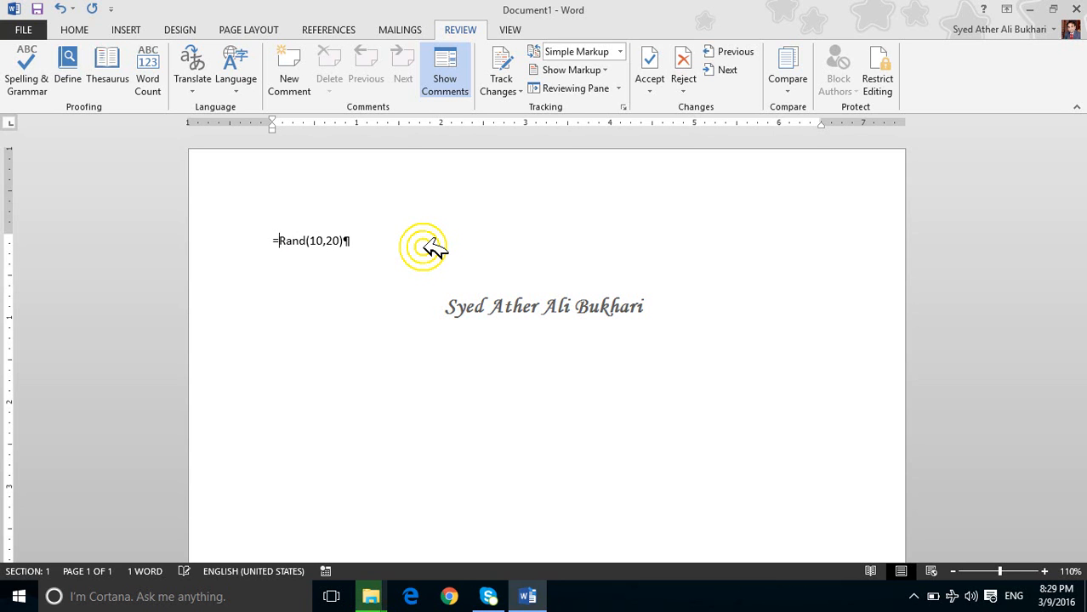
pyautogui.press('Right')
pyautogui.press('Right')
pyautogui.press('Right')
pyautogui.press('Right')
pyautogui.press('Right')
pyautogui.press('Right')
pyautogui.press('Right')
pyautogui.press('Right')
pyautogui.press('Right')
pyautogui.press('Right')
pyautogui.press('Right')
pyautogui.press('Return')
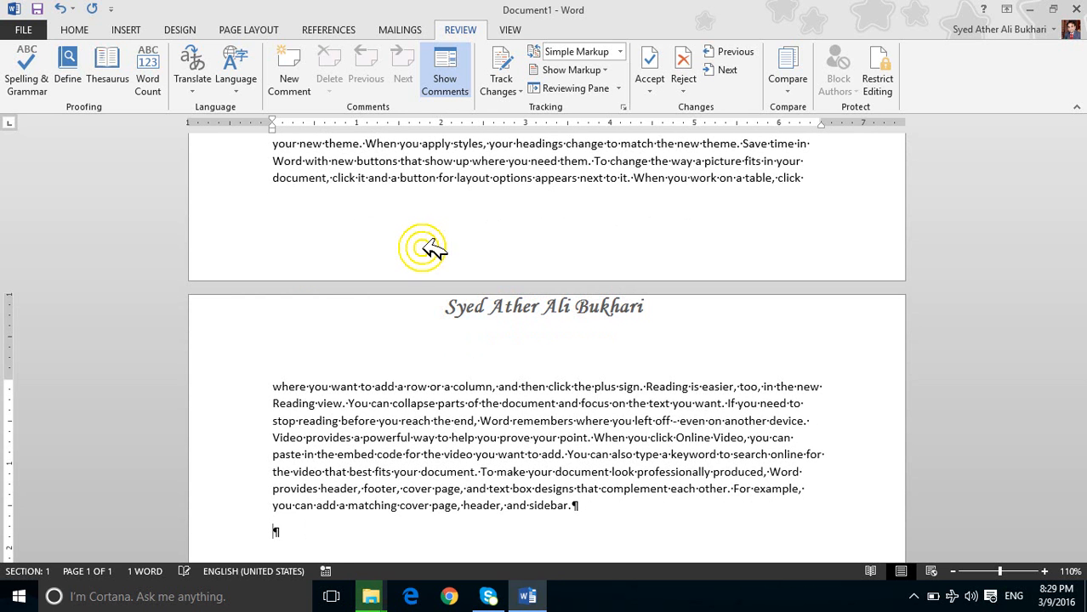
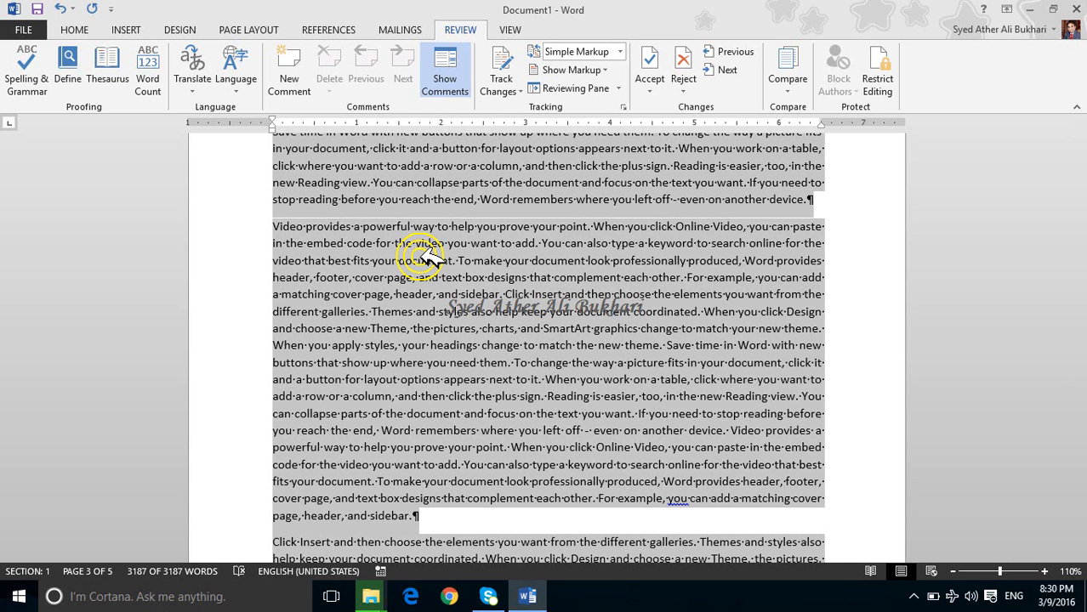
# Misspell "document" as "docudment" in the third line of the "Video provides" paragraph
pyautogui.click(423, 260)
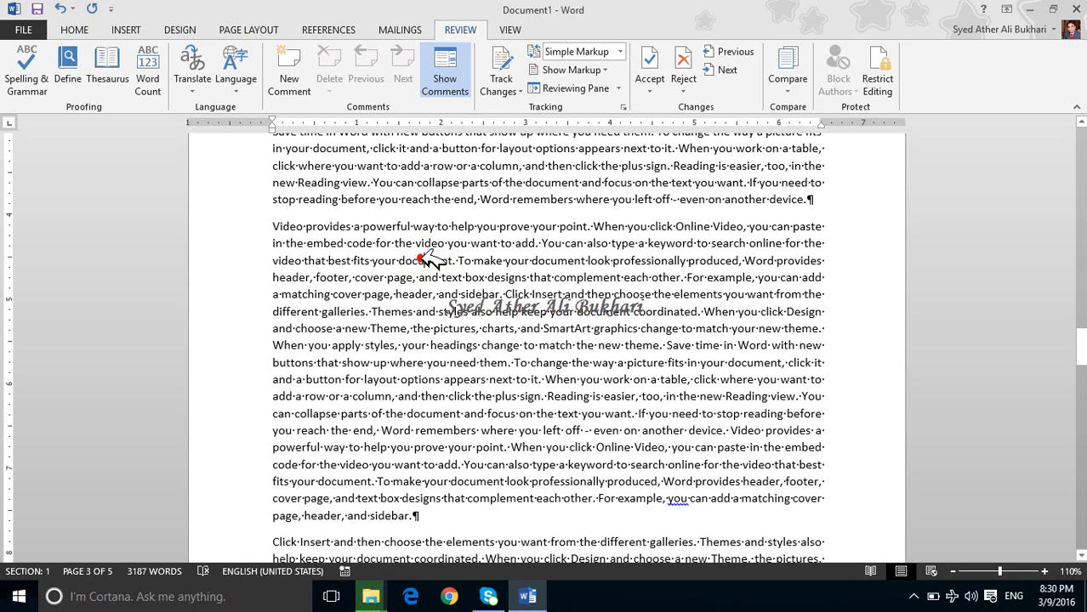
pyautogui.write('d')
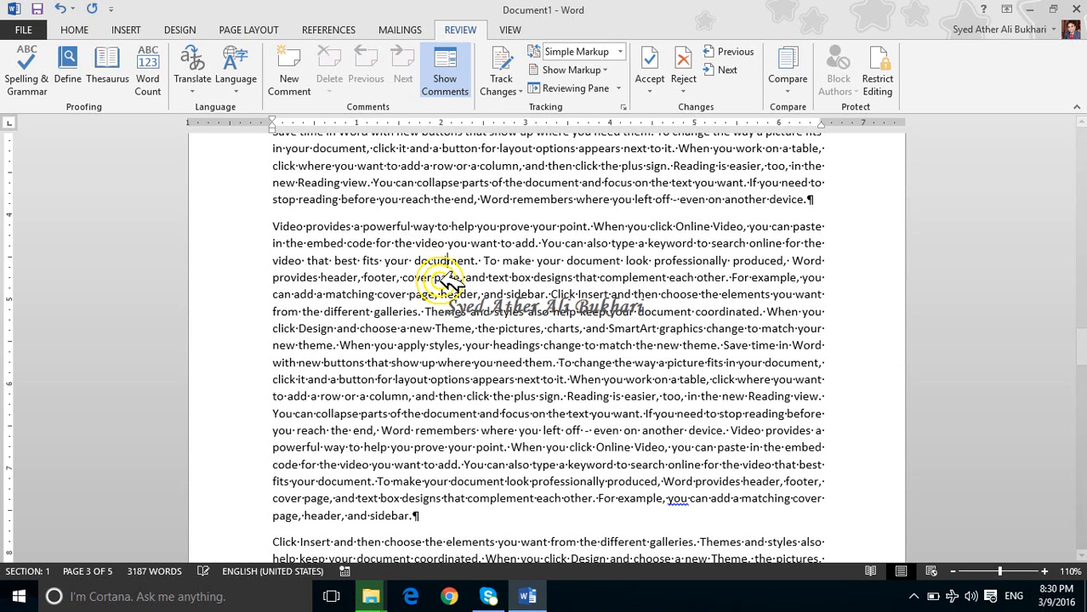
pyautogui.click(441, 279)
pyautogui.click(444, 269)
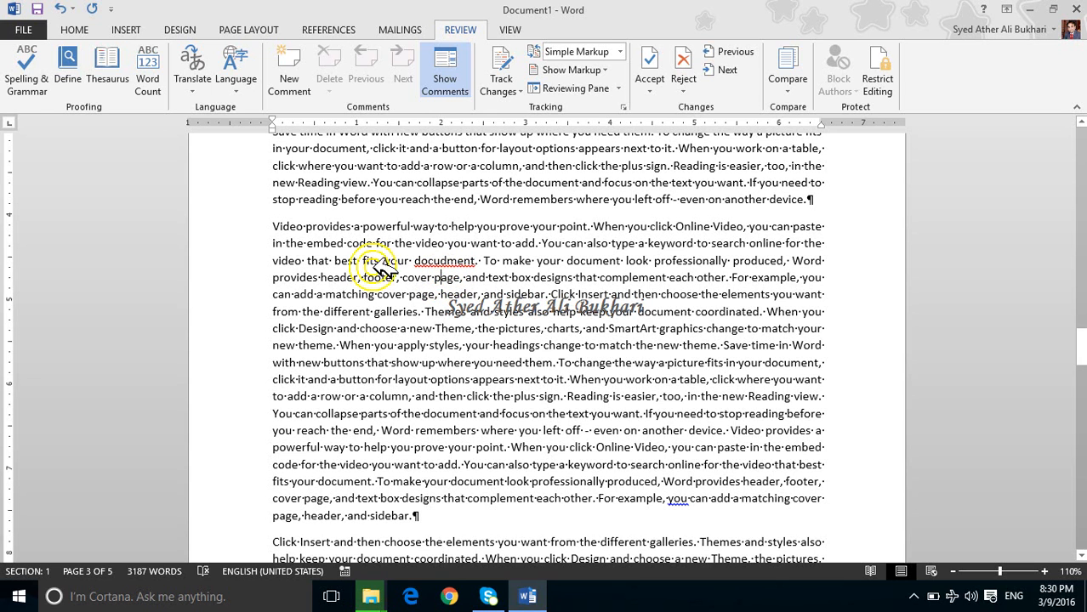
# Run the spelling and grammar check, replace "docudment" with "document", and dismiss the completion message
pyautogui.click(39, 89)
pyautogui.click(47, 89)
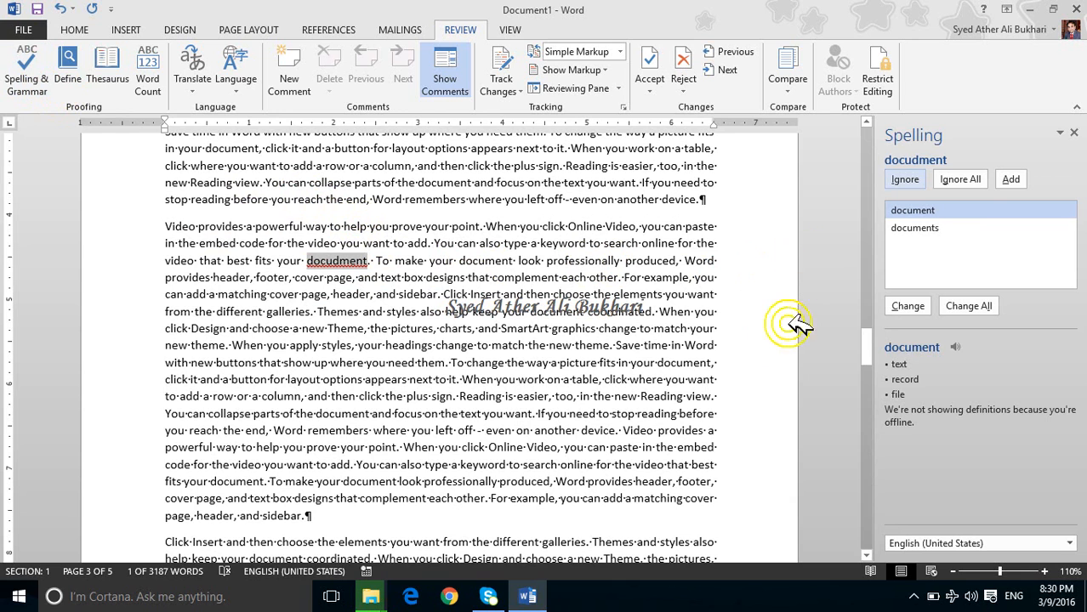
pyautogui.click(943, 215)
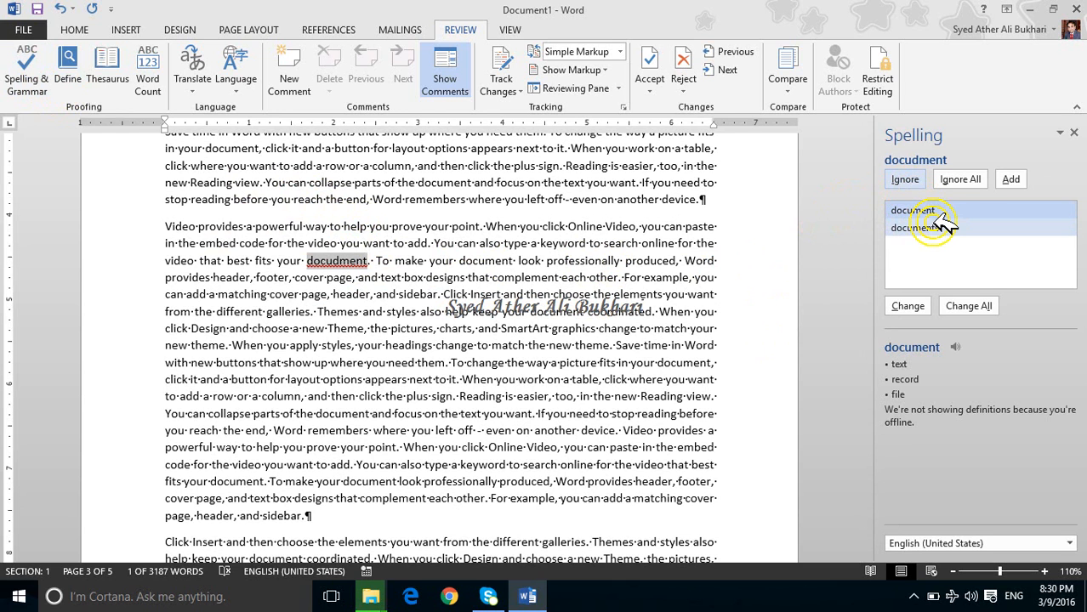
pyautogui.click(969, 186)
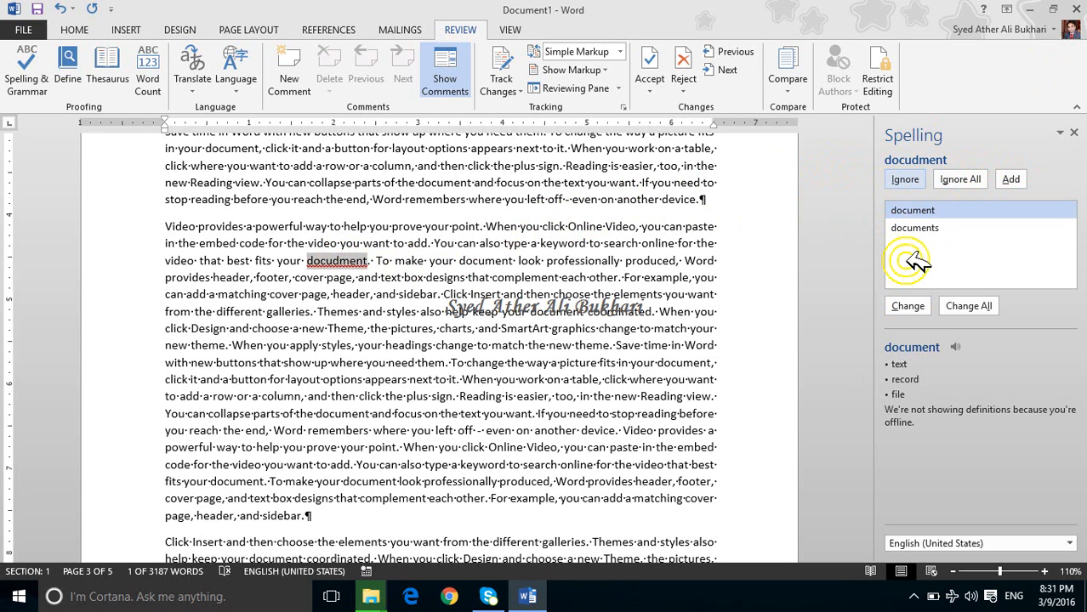
pyautogui.click(907, 305)
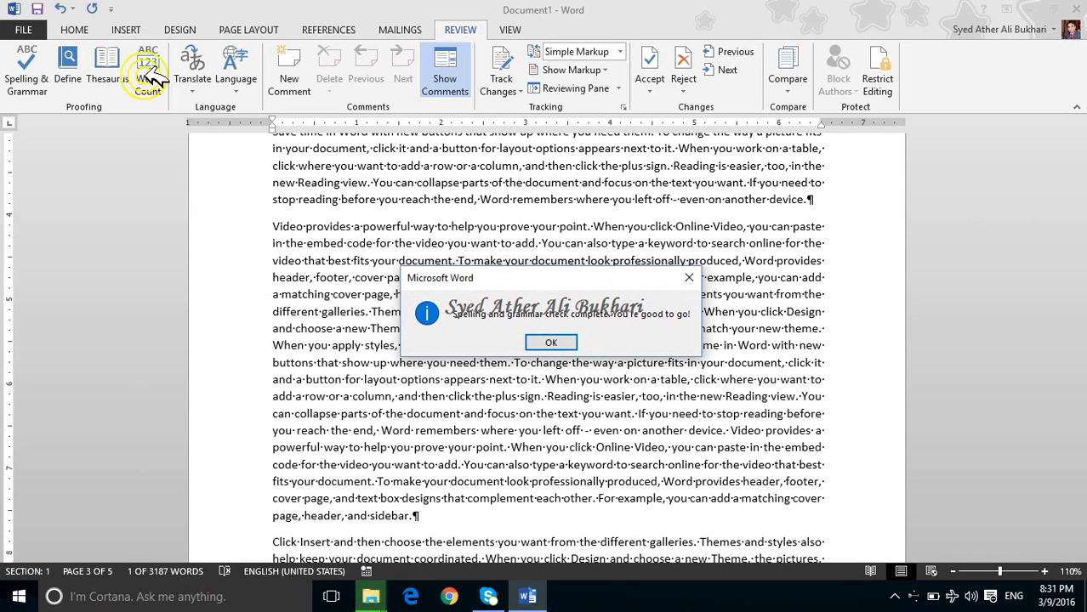
pyautogui.click(549, 343)
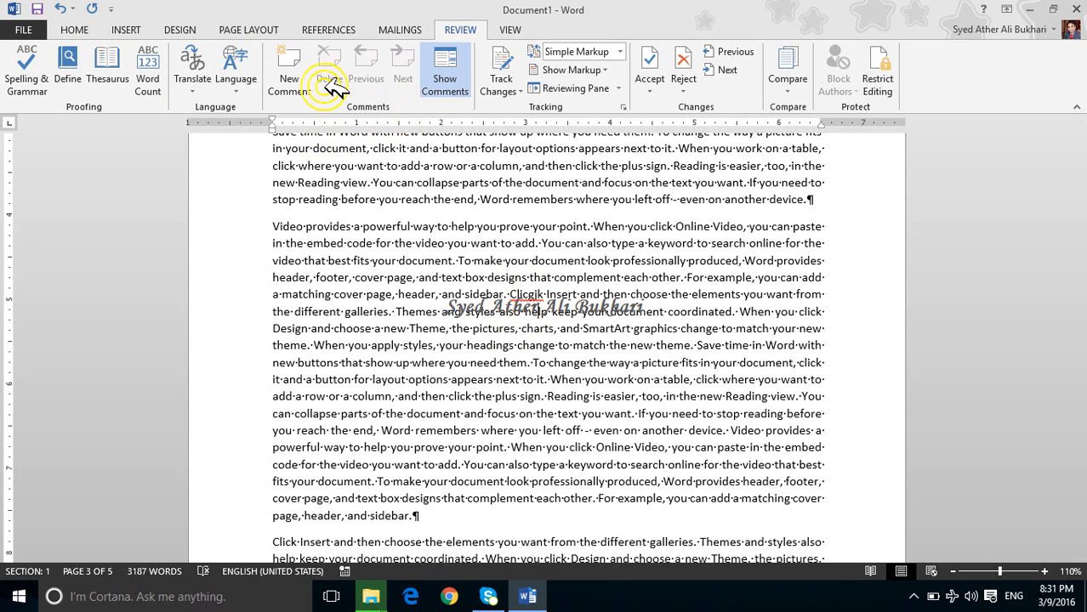
# Start the spelling check on "Clicgjk" and look through the available proofing languages without changing the language
pyautogui.click(30, 86)
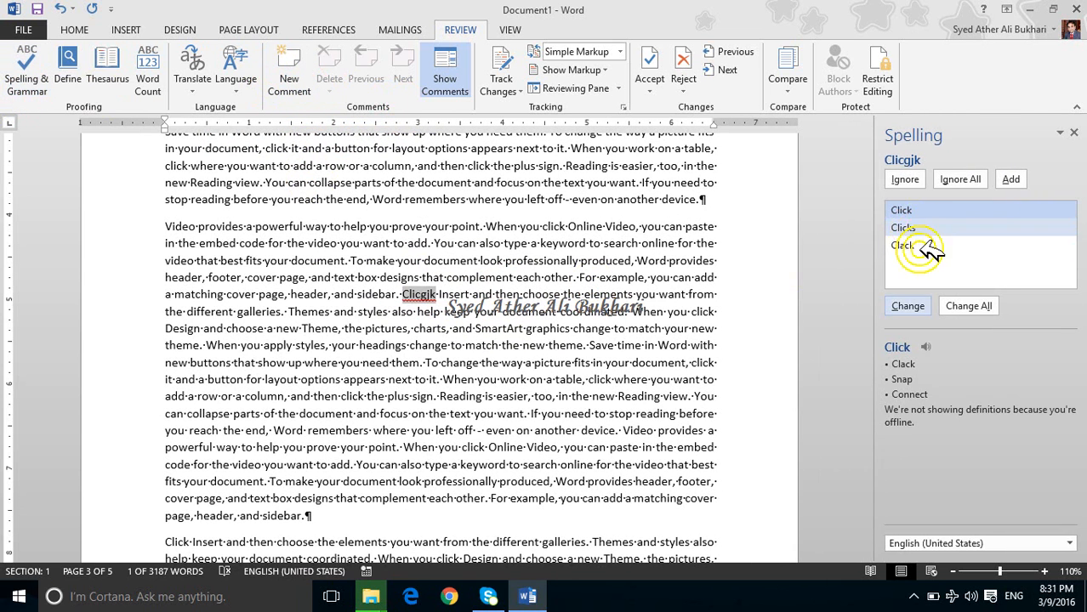
pyautogui.click(926, 302)
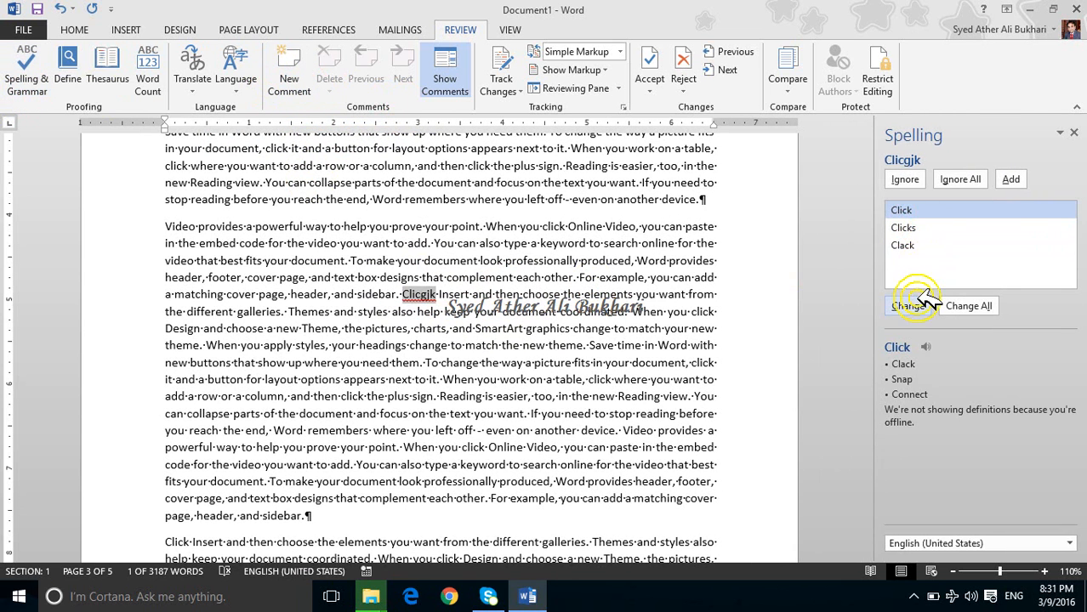
pyautogui.press('XF86AudioMute')
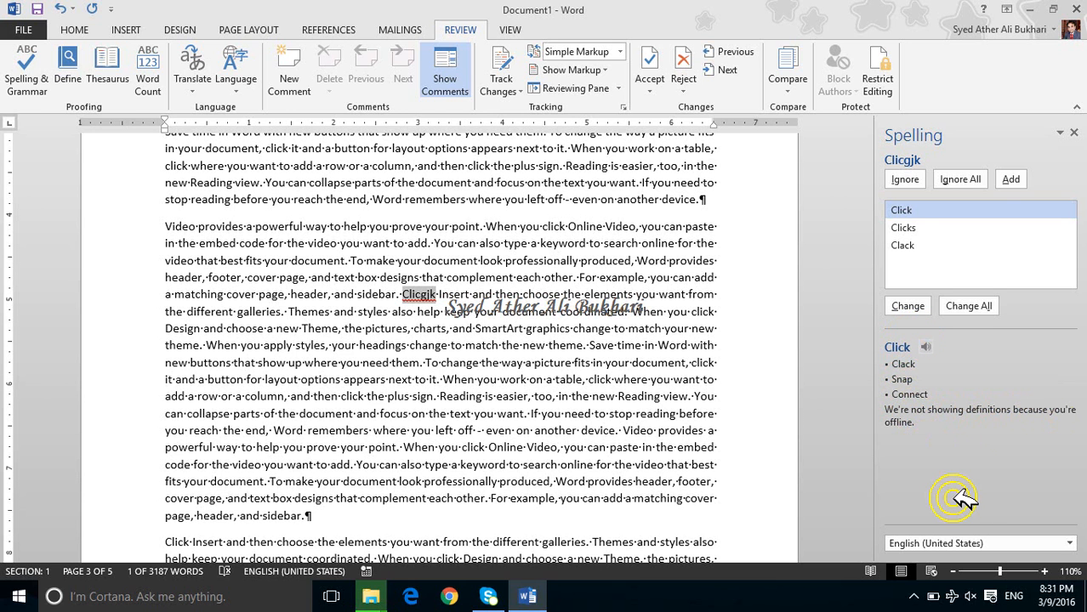
pyautogui.click(970, 545)
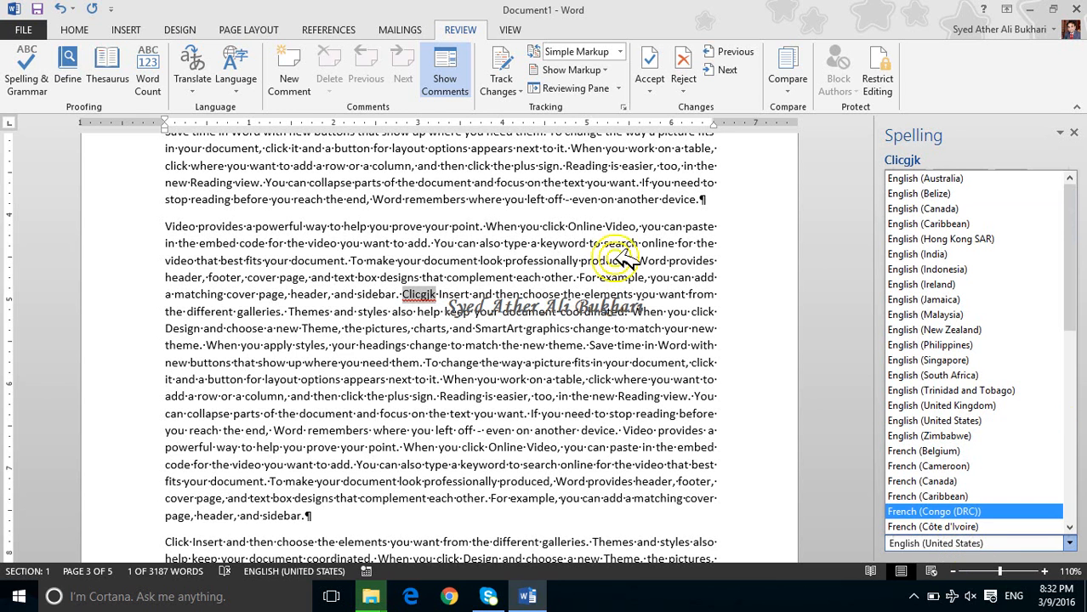
pyautogui.click(478, 322)
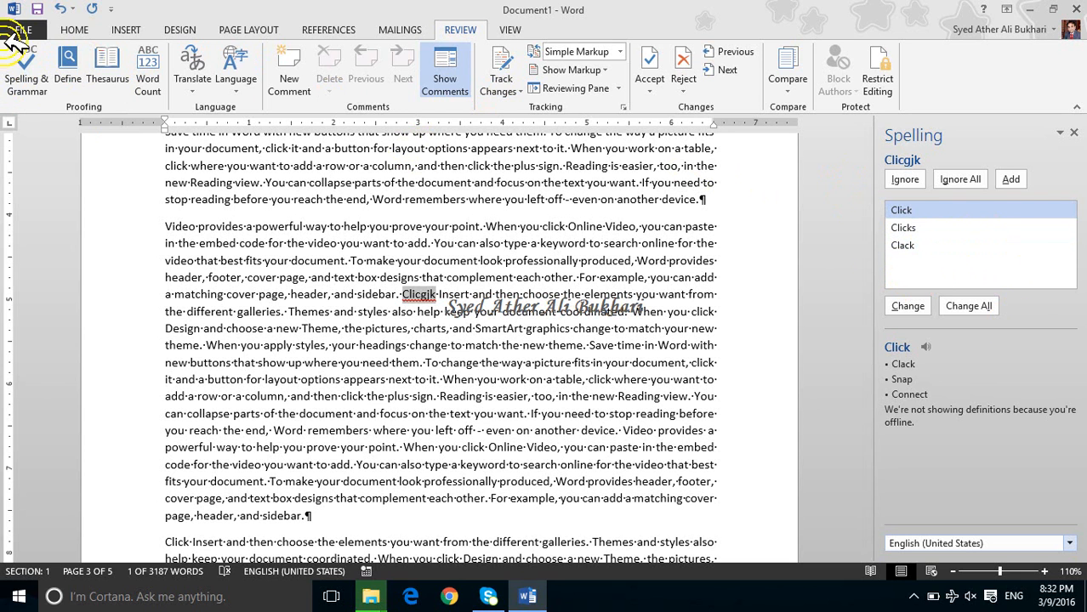
# Examine the AutoCorrect replacement list in the proofing options, including the (e) entry, and close the options without saving changes
pyautogui.click(23, 29)
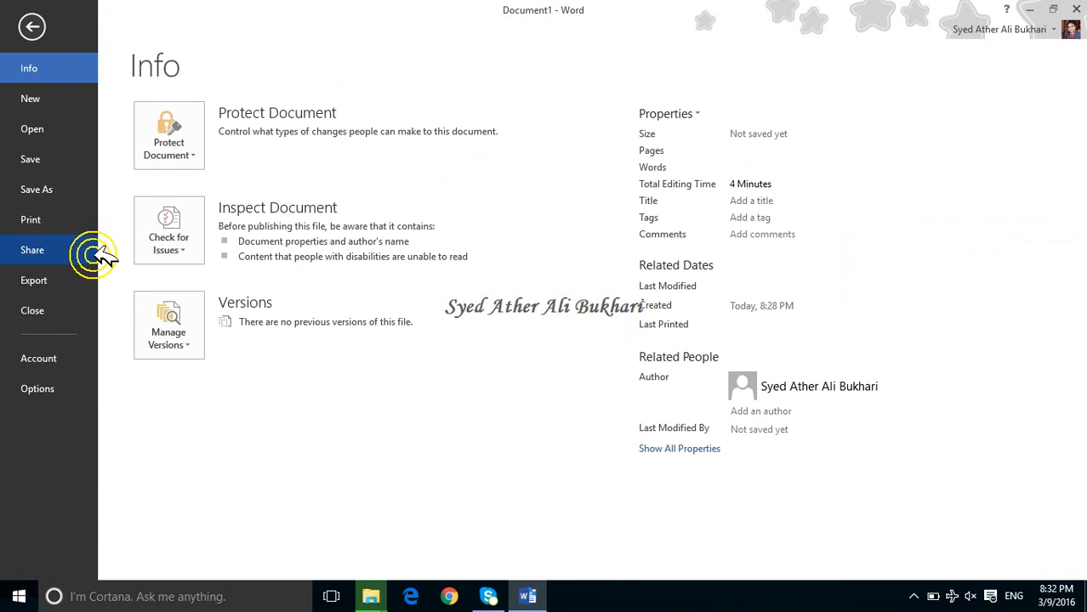
pyautogui.click(75, 388)
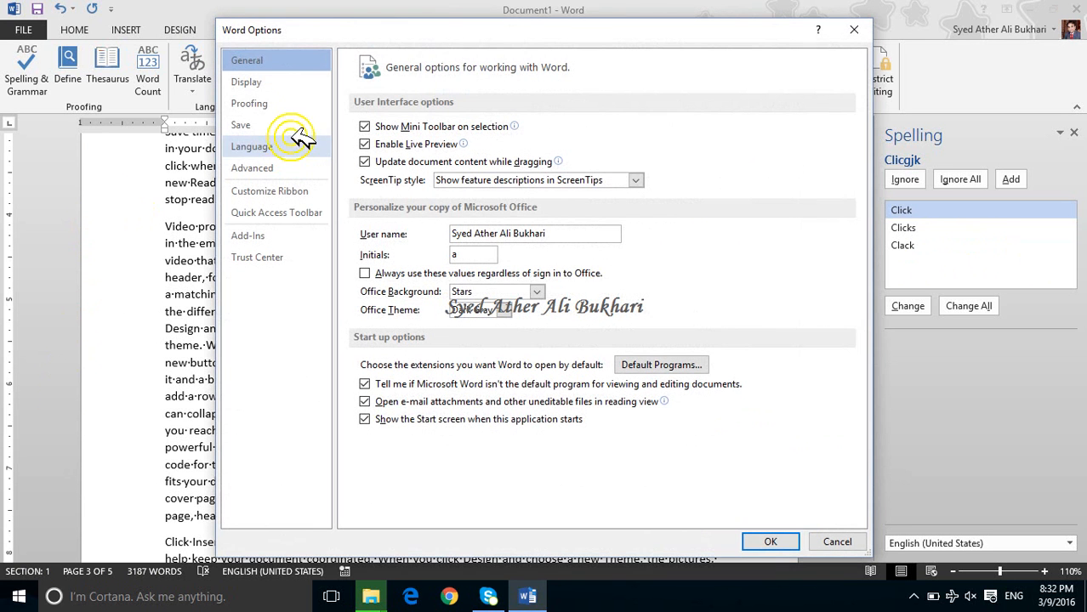
pyautogui.click(288, 106)
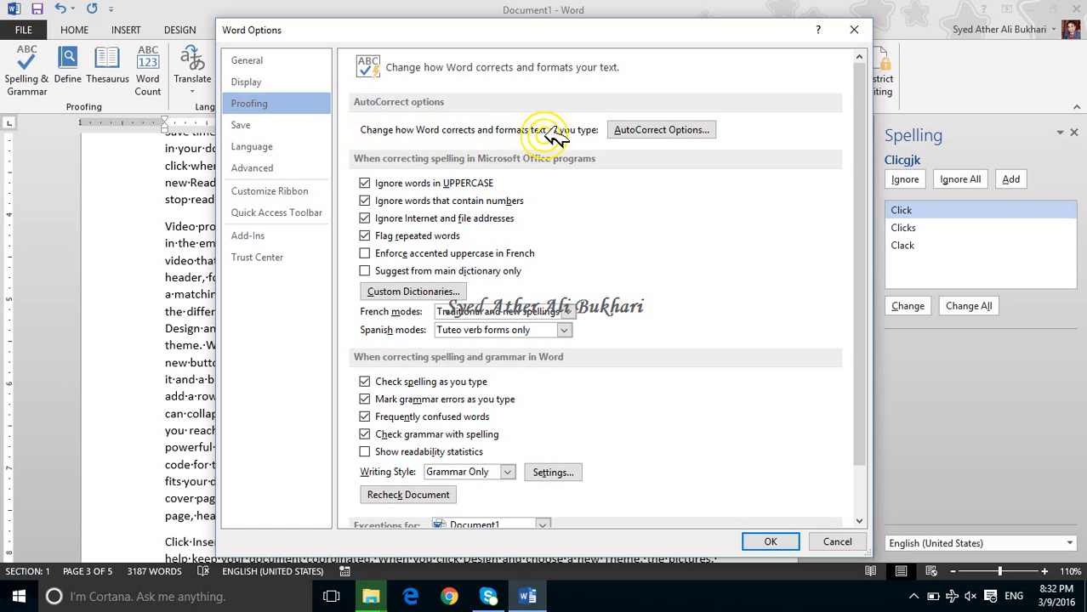
pyautogui.click(642, 131)
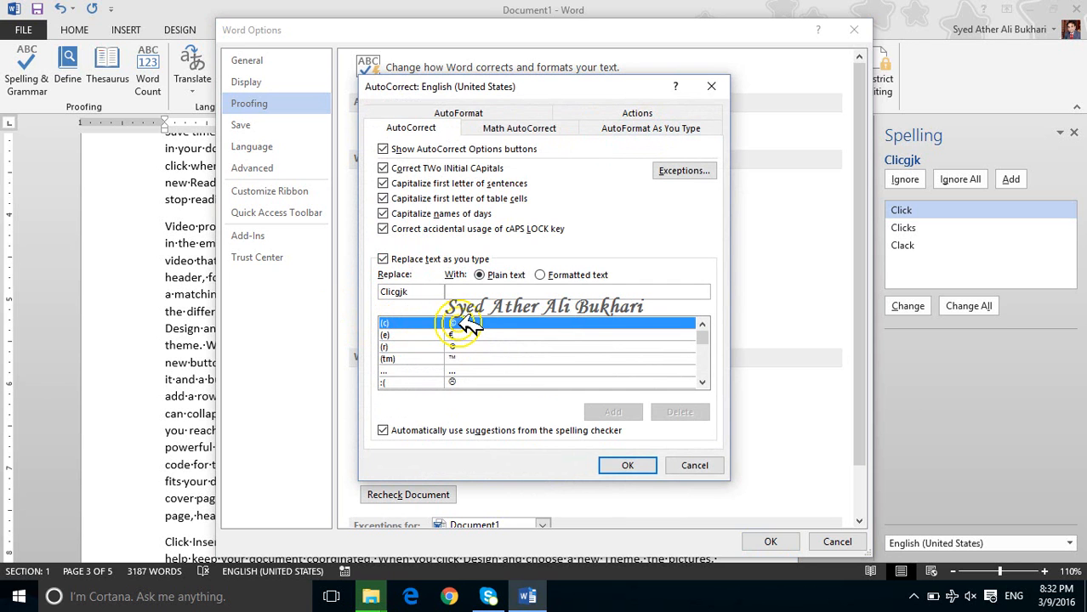
pyautogui.click(429, 334)
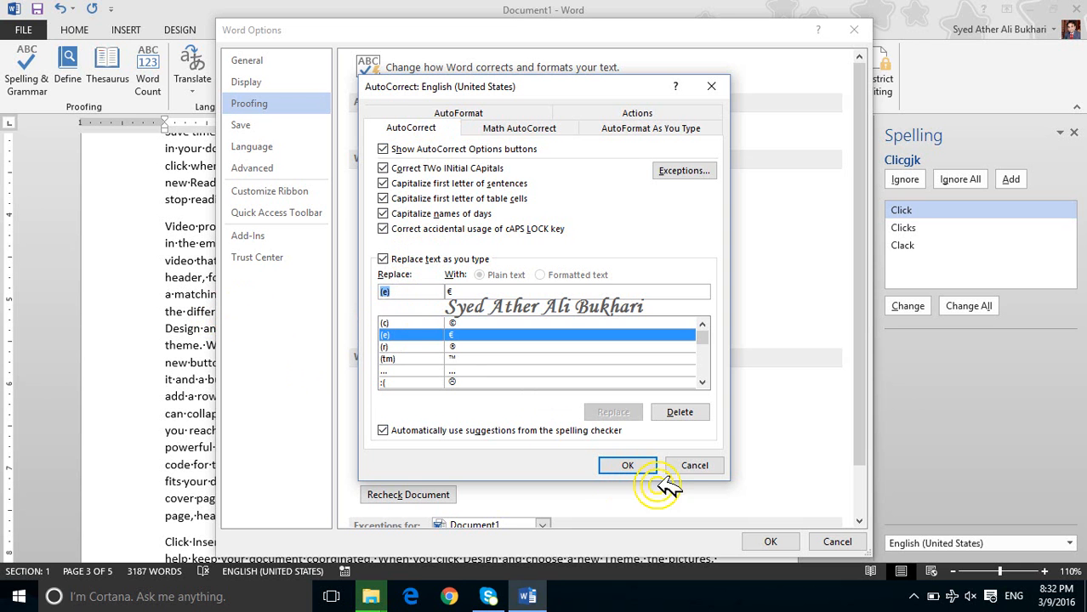
pyautogui.click(708, 468)
pyautogui.click(838, 542)
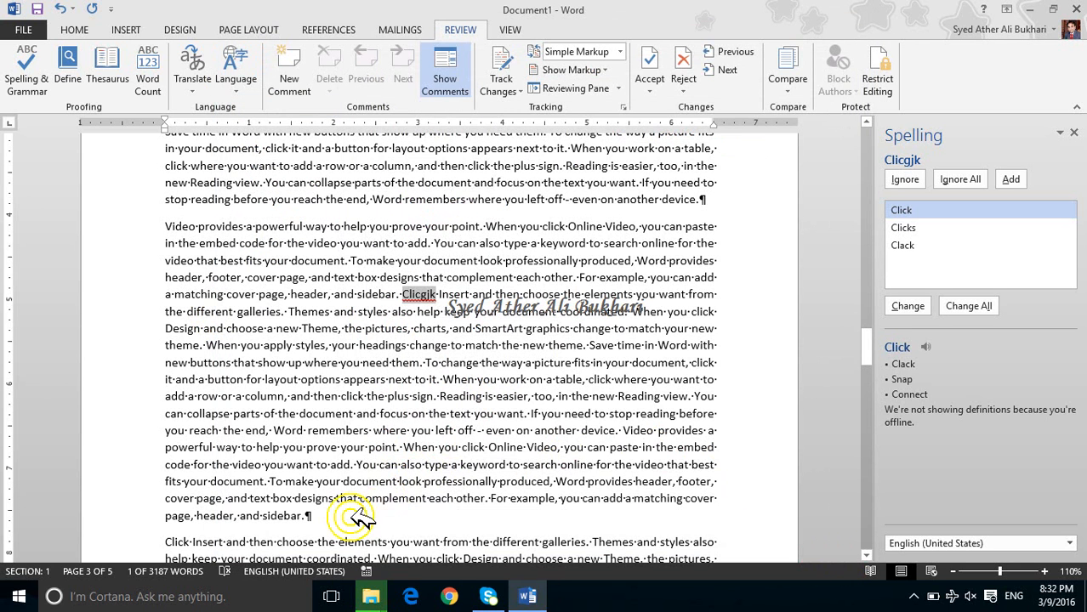
# Add "(c)" at the end of the "Video provides" paragraph and insert a © symbol on a new line below
pyautogui.click(357, 517)
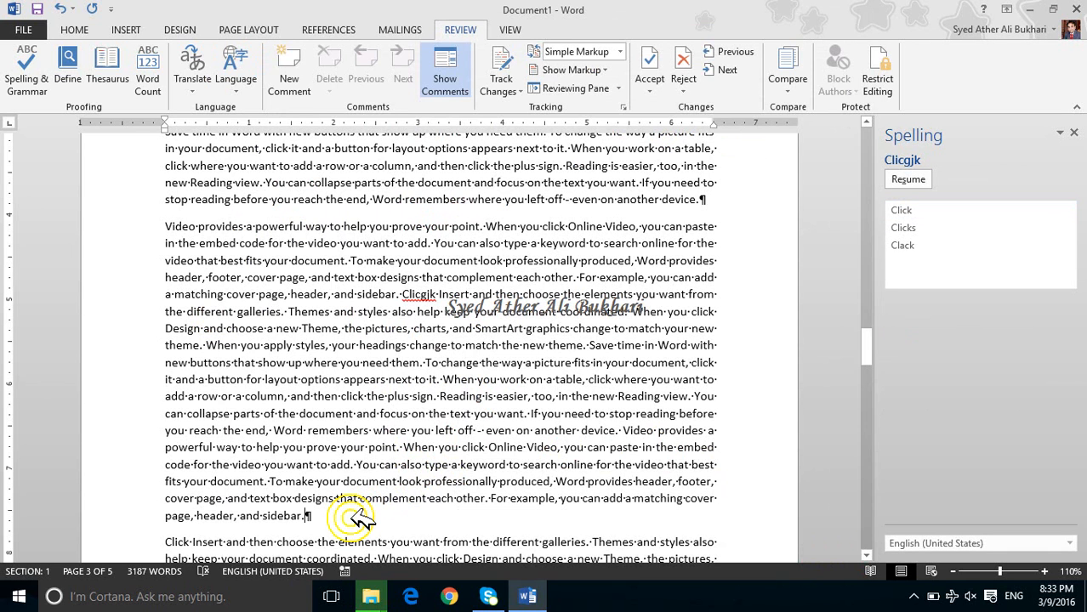
pyautogui.write('(')
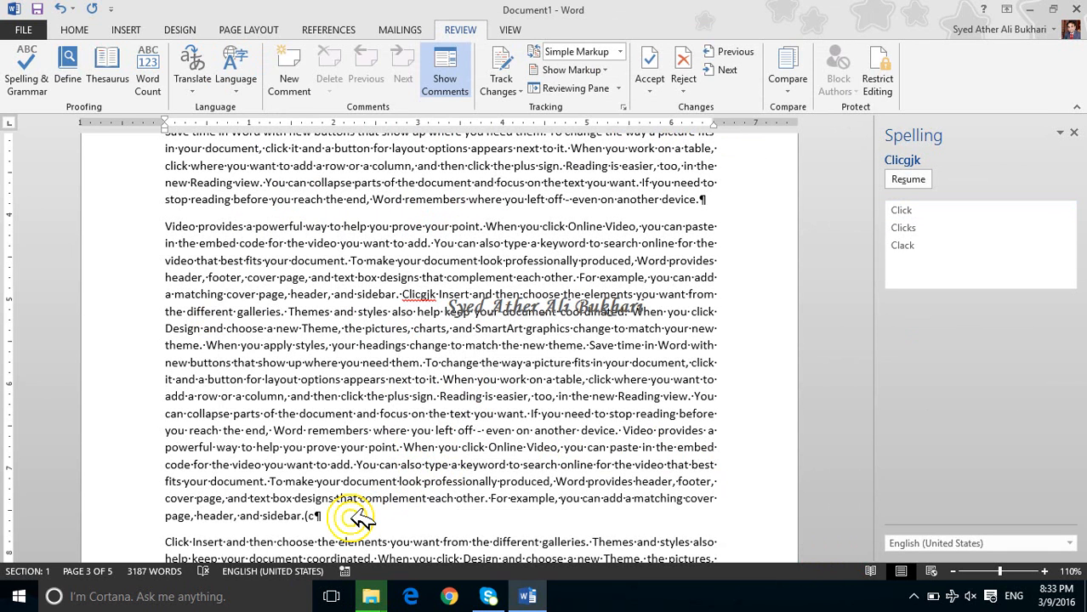
pyautogui.write('c)')
pyautogui.press('Return')
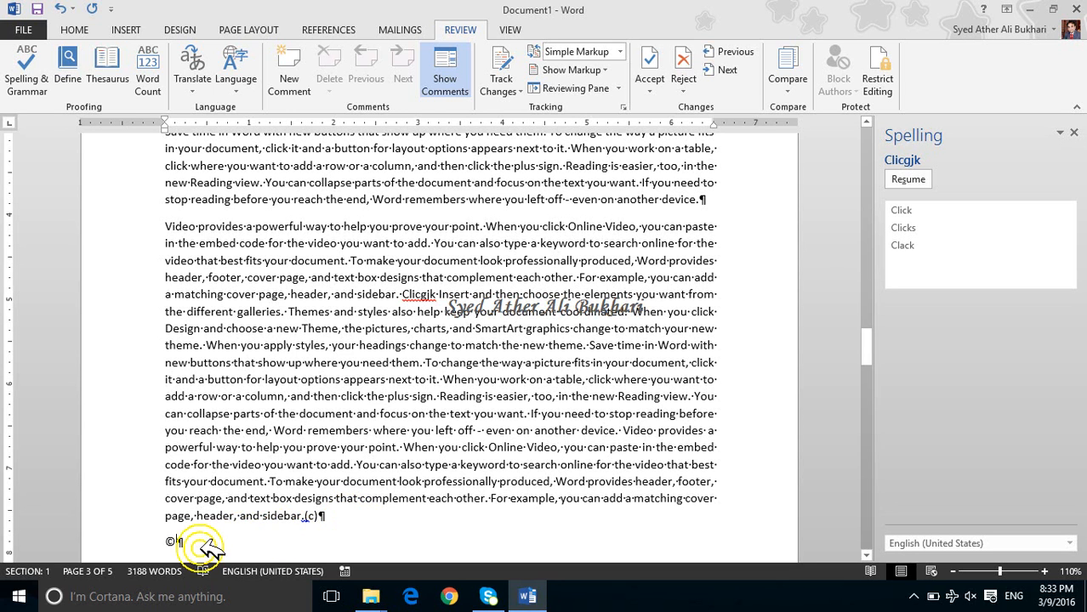
# Resume the spelling check and replace "Clicgjk" with the suggestion "Click"
pyautogui.click(701, 319)
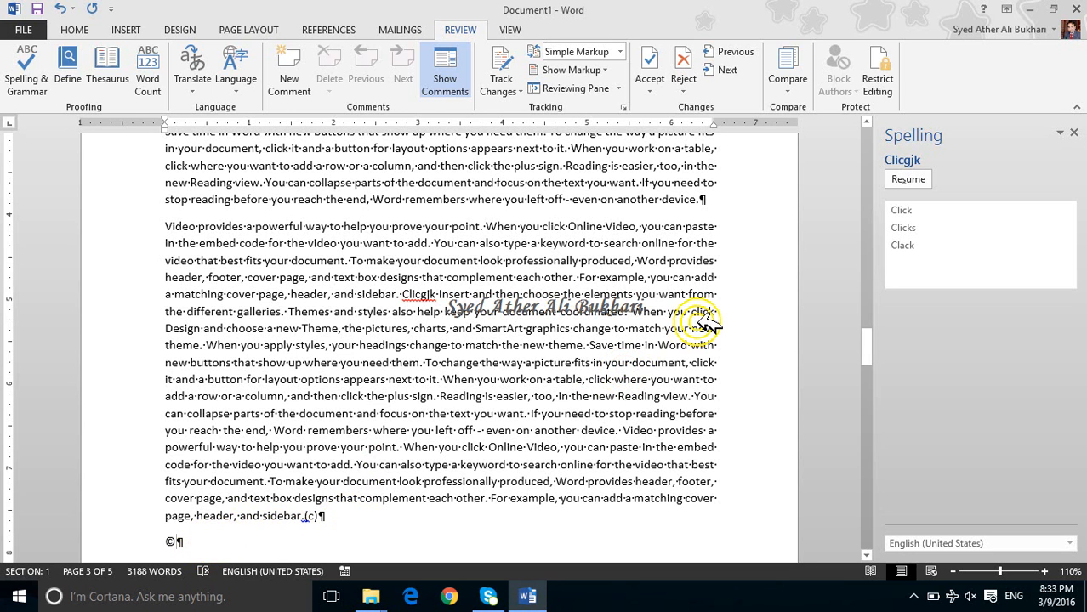
pyautogui.click(908, 211)
pyautogui.click(908, 179)
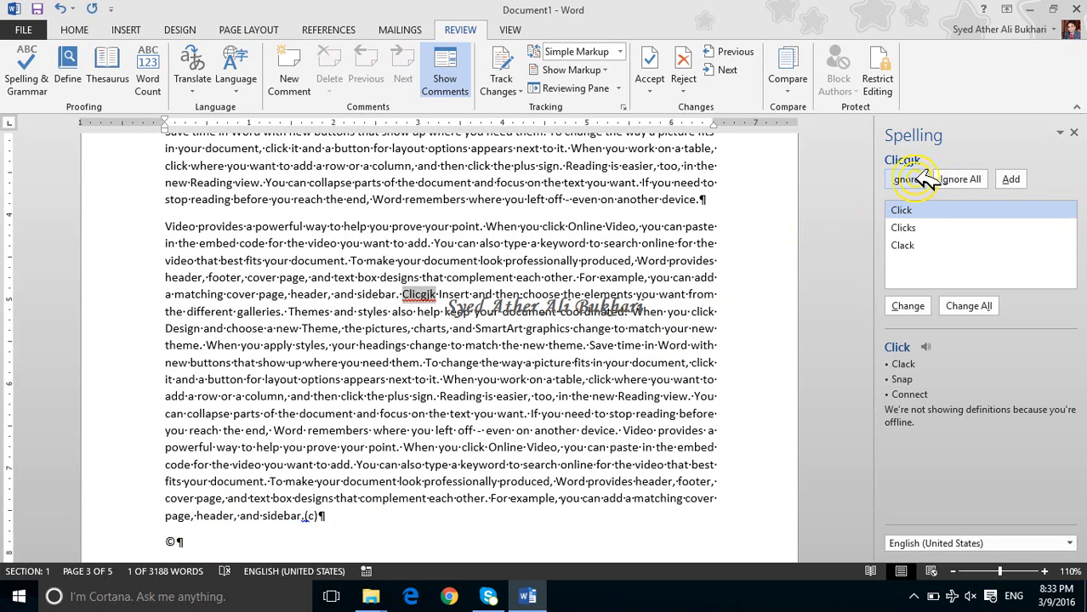
pyautogui.click(907, 298)
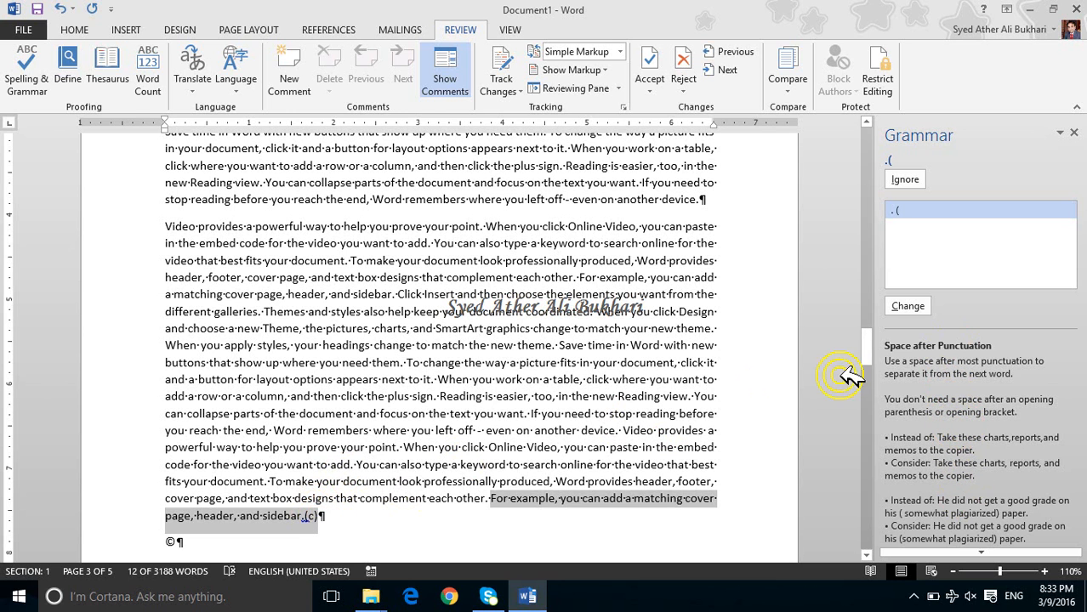
# Examine the "Space after Punctuation" grammar explanation and the pane's placement options, and return to the document text
pyautogui.moveTo(870, 353); pyautogui.dragTo(866, 367)
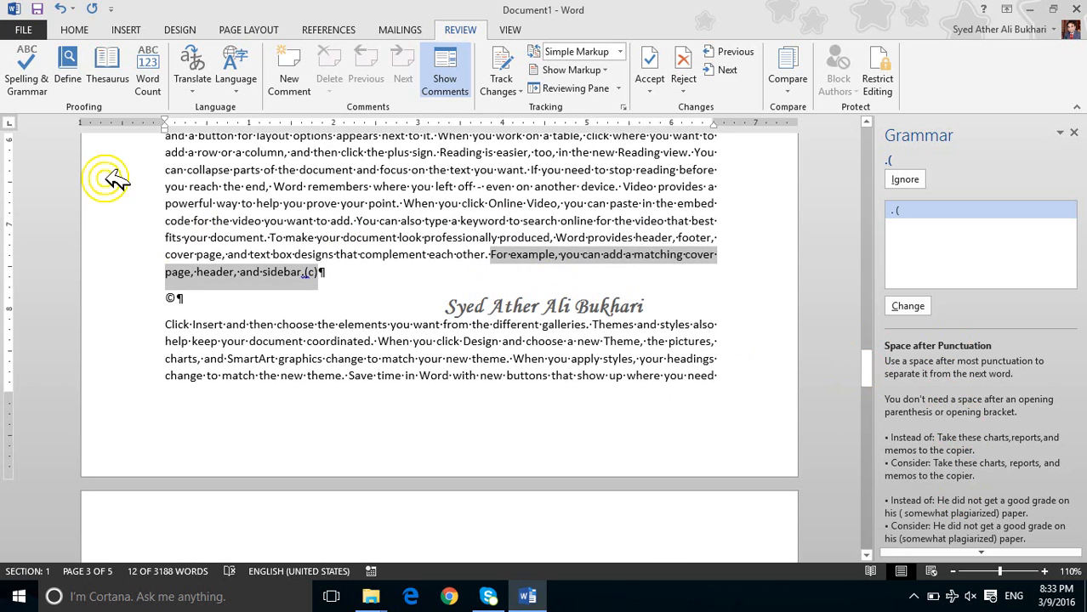
pyautogui.click(32, 90)
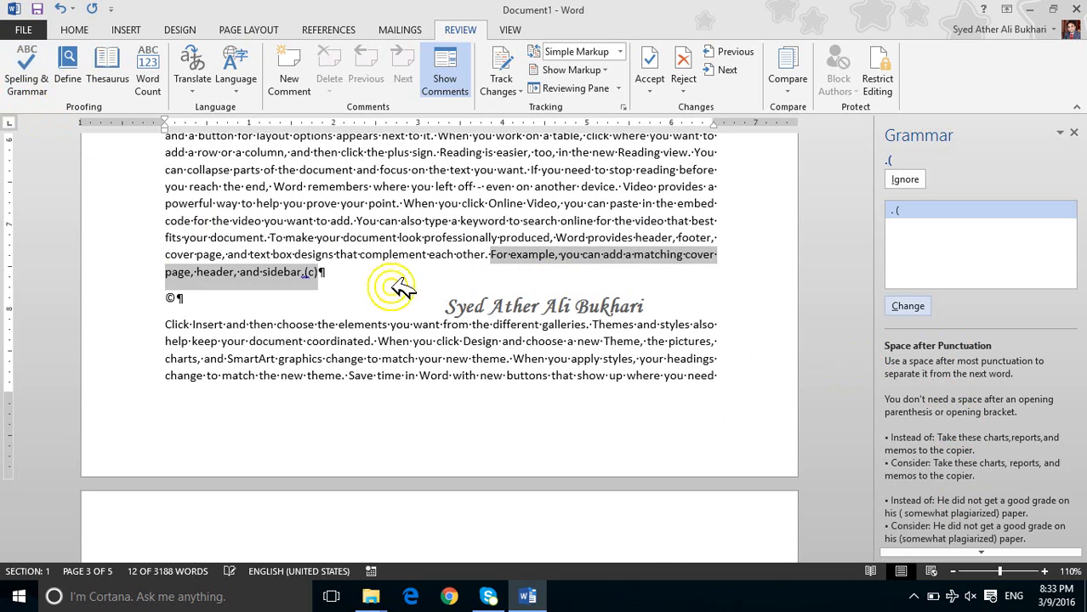
pyautogui.click(1042, 551)
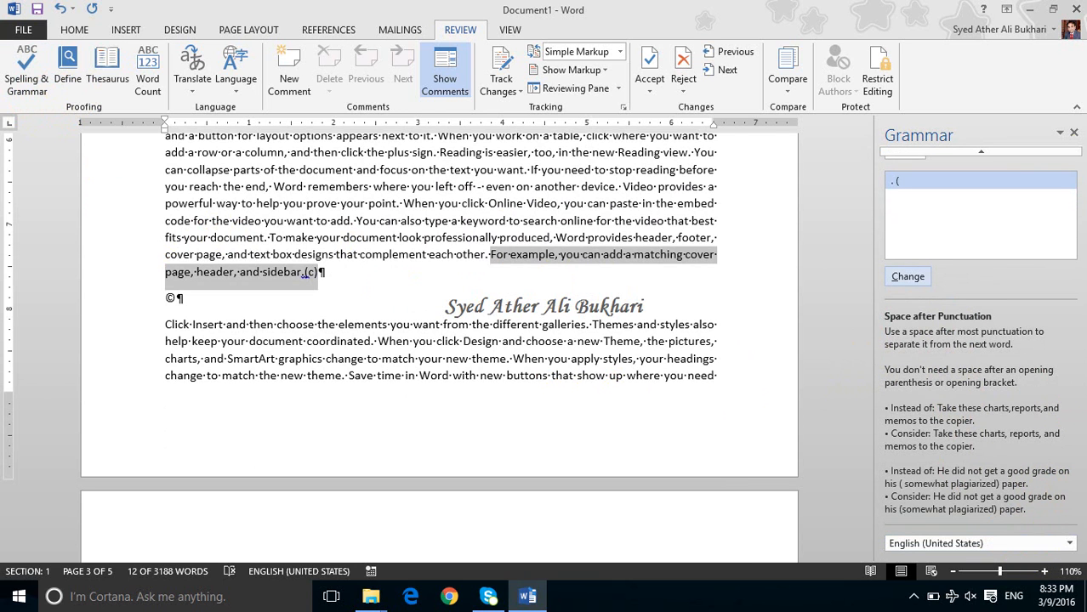
pyautogui.click(1065, 133)
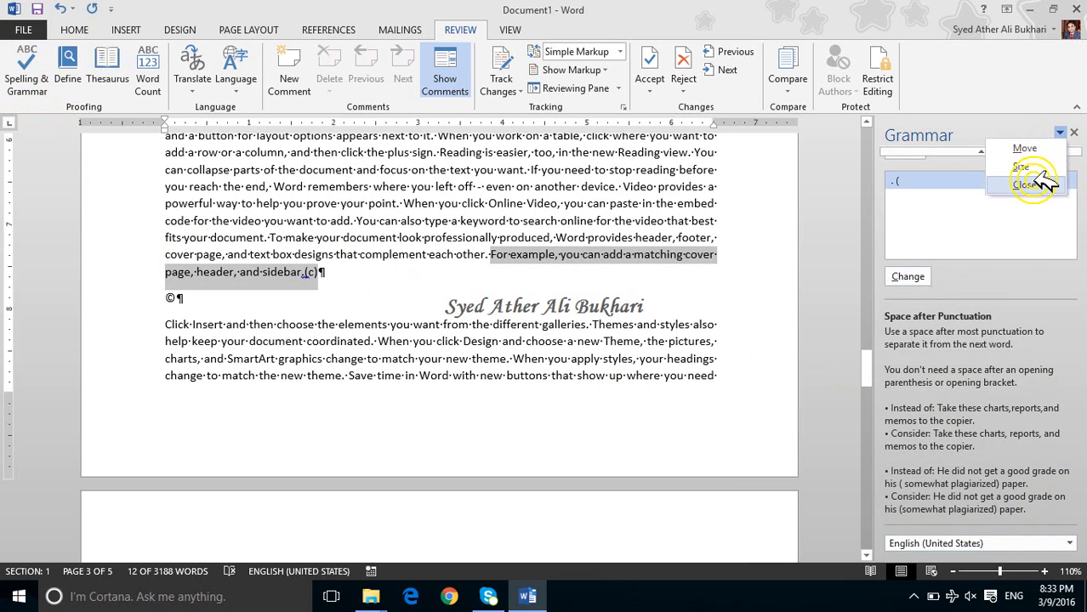
pyautogui.click(960, 153)
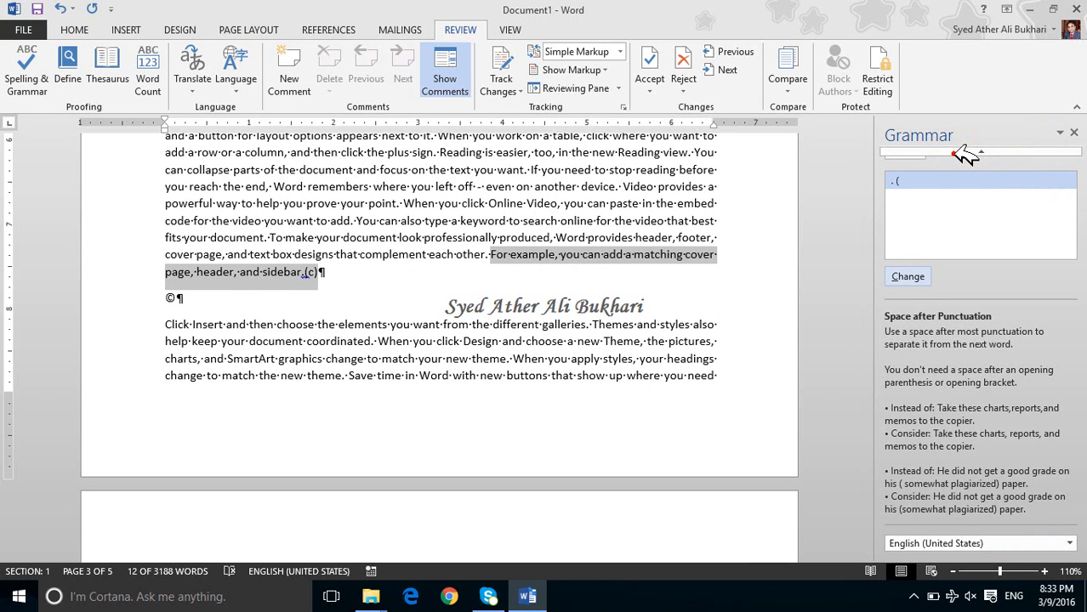
pyautogui.click(413, 240)
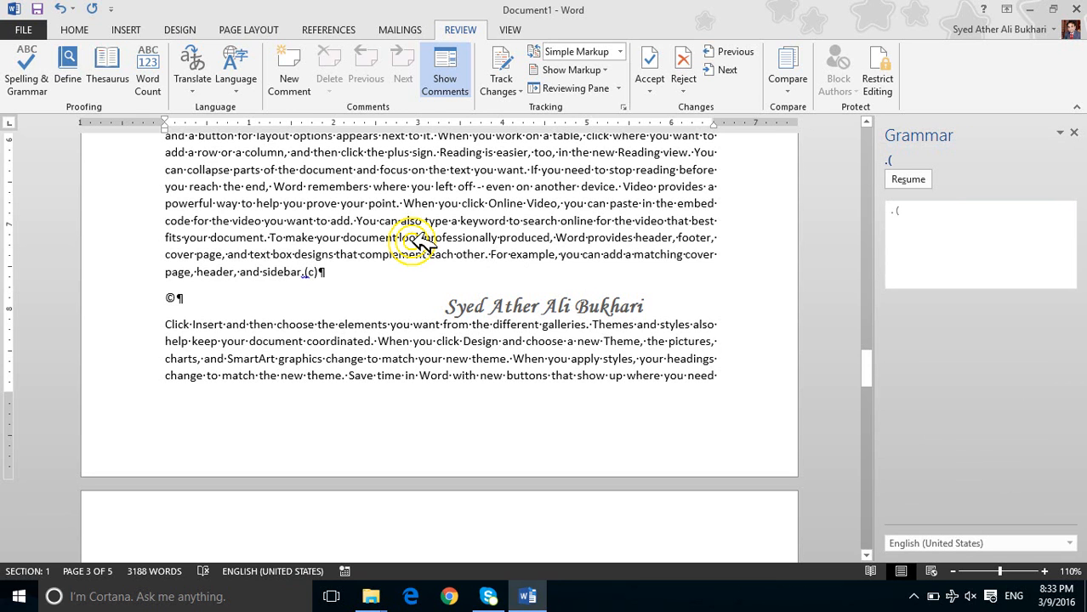
# Close the Grammar pane and place the cursor at "When" in the "When you click Online Video" sentence
pyautogui.click(1063, 161)
pyautogui.click(1076, 134)
pyautogui.click(549, 212)
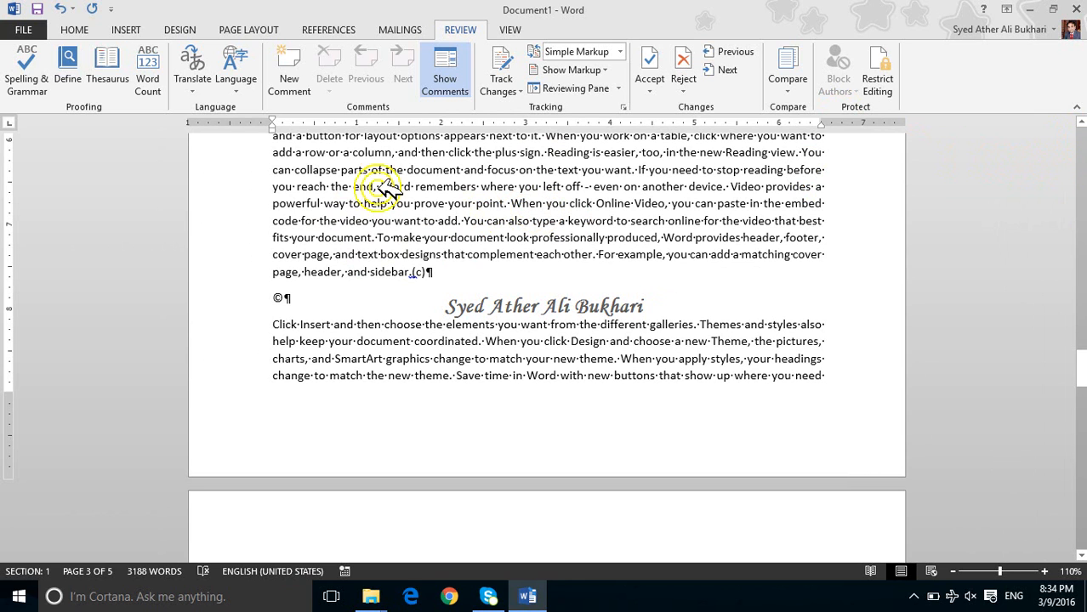
pyautogui.click(25, 81)
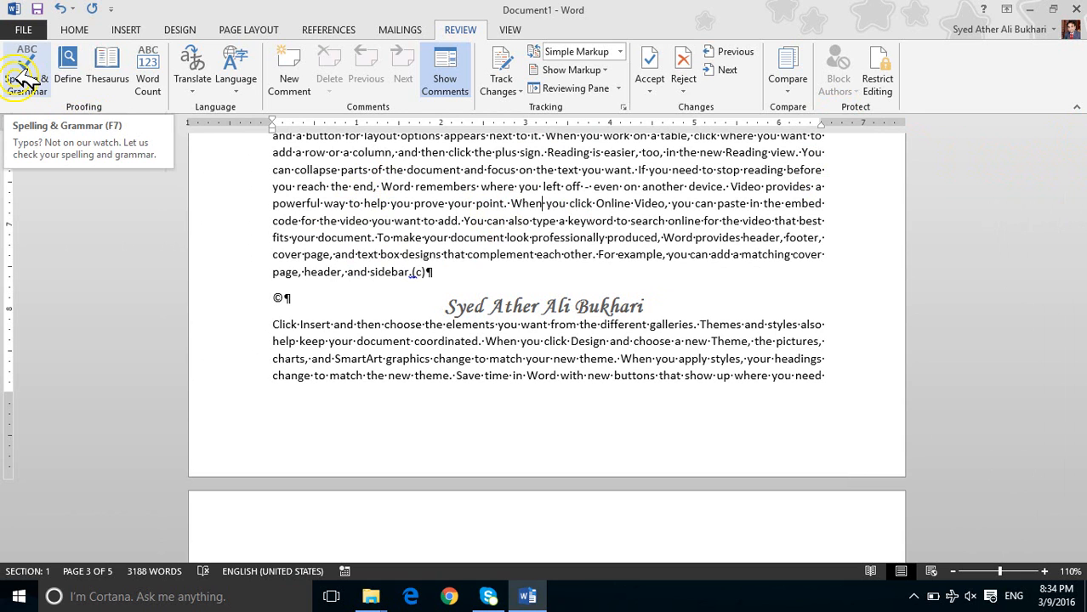
# Look up the definition and thesaurus entries for "When", and close the Dictionaries pane
pyautogui.click(83, 80)
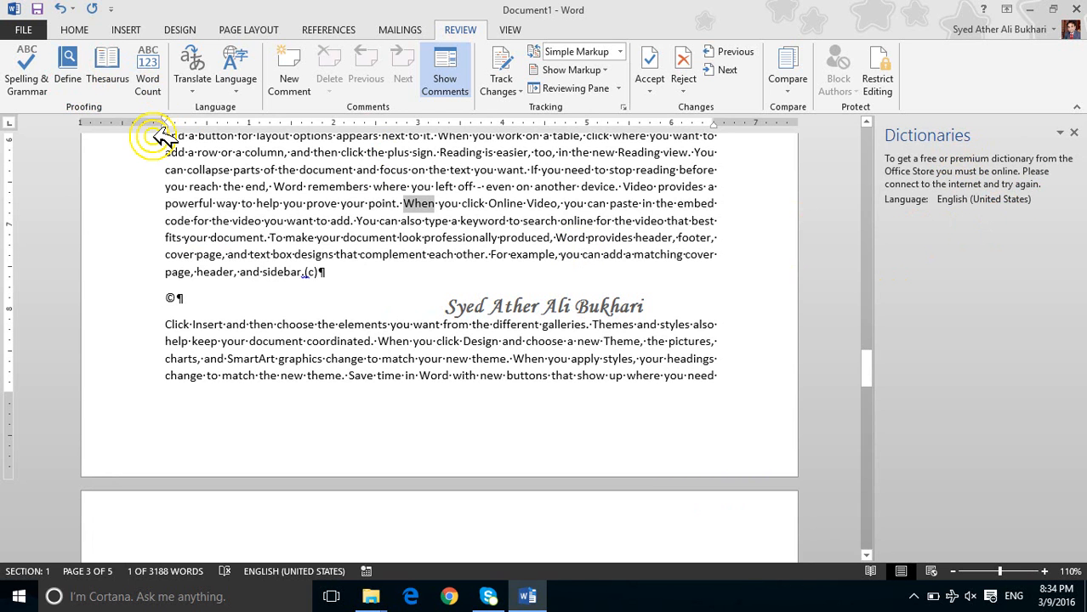
pyautogui.click(115, 85)
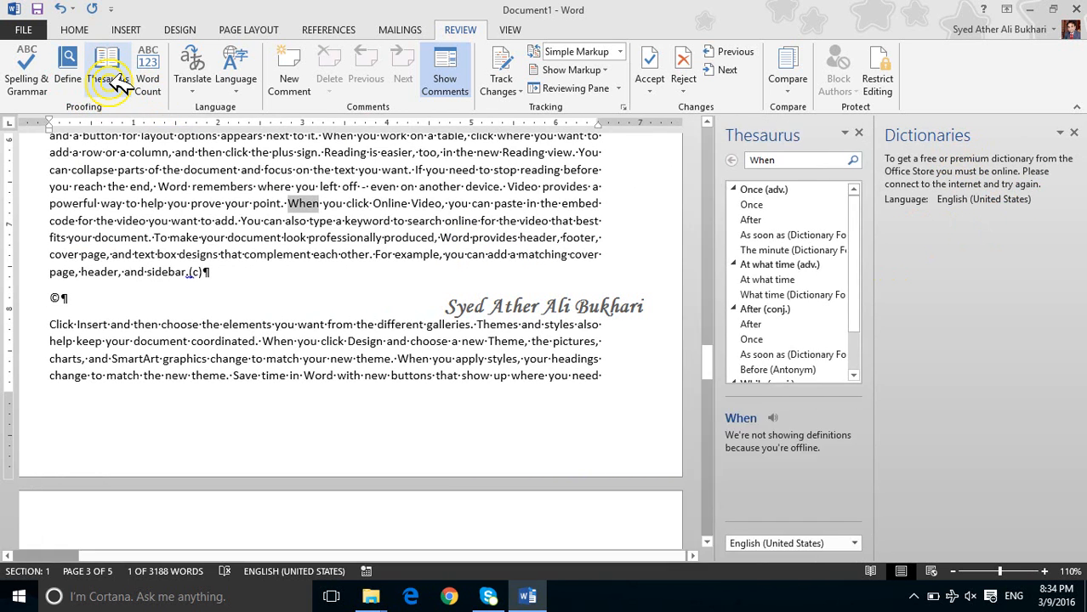
pyautogui.click(1073, 132)
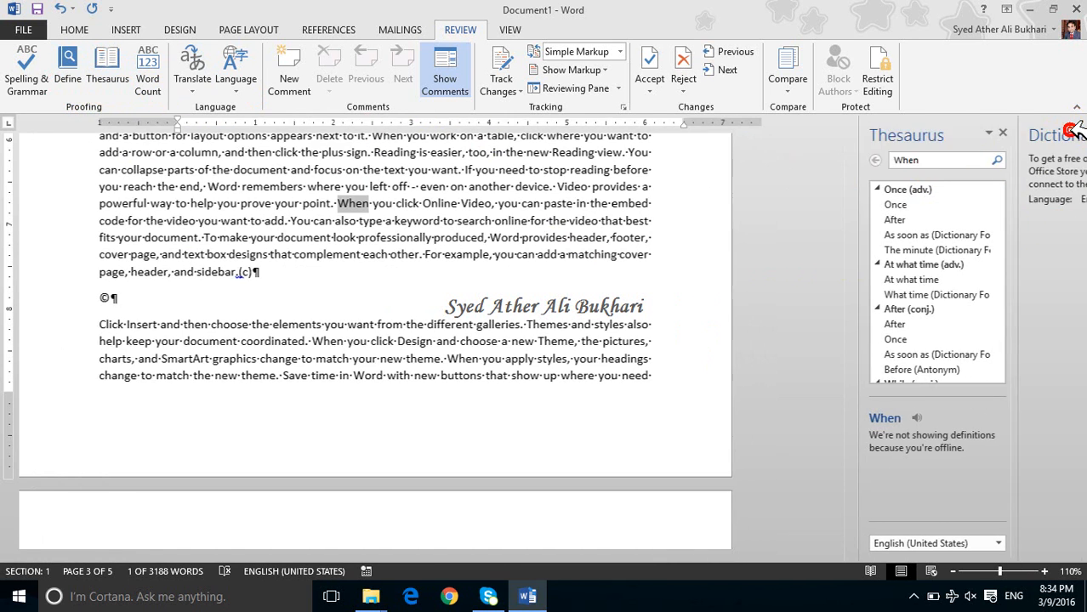
pyautogui.click(502, 200)
pyautogui.click(442, 230)
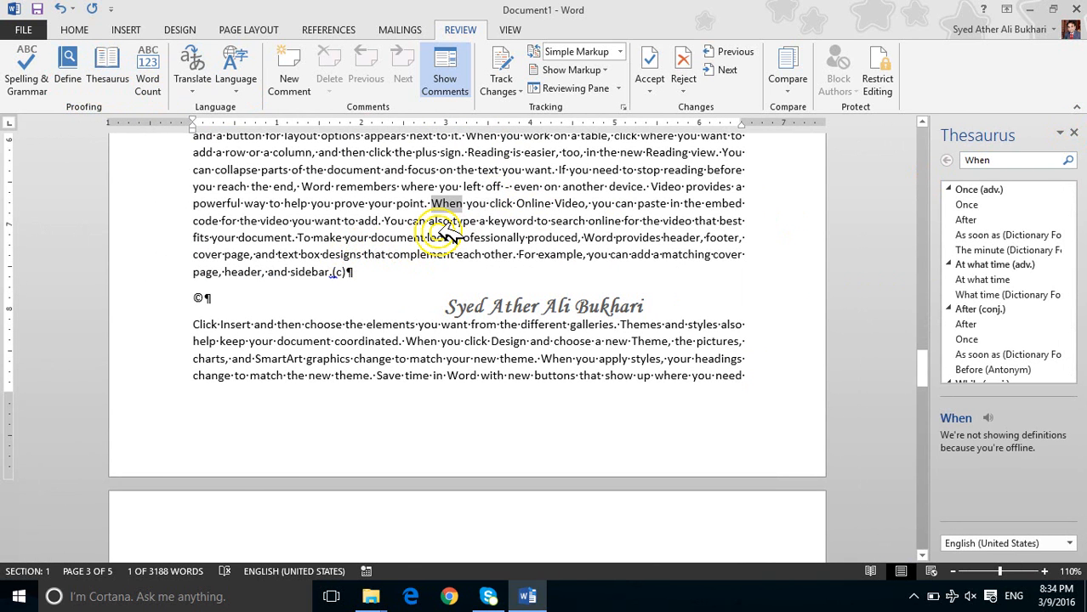
# Select the word "Video" in "Online Video" and look it up in the Thesaurus
pyautogui.tripleClick(575, 204)
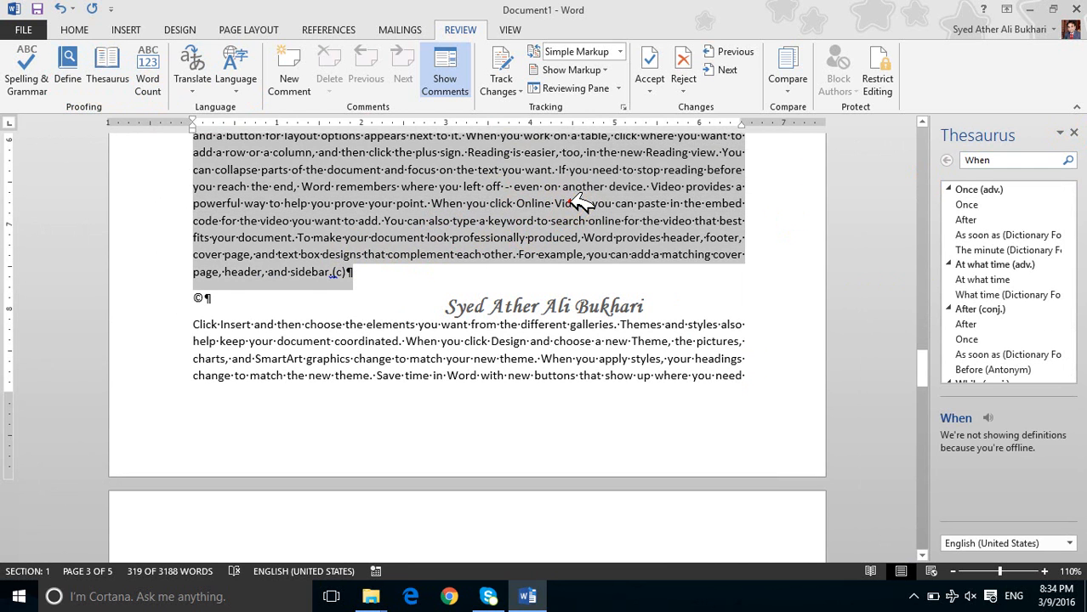
pyautogui.click(575, 204)
pyautogui.tripleClick(575, 204)
pyautogui.click(575, 204)
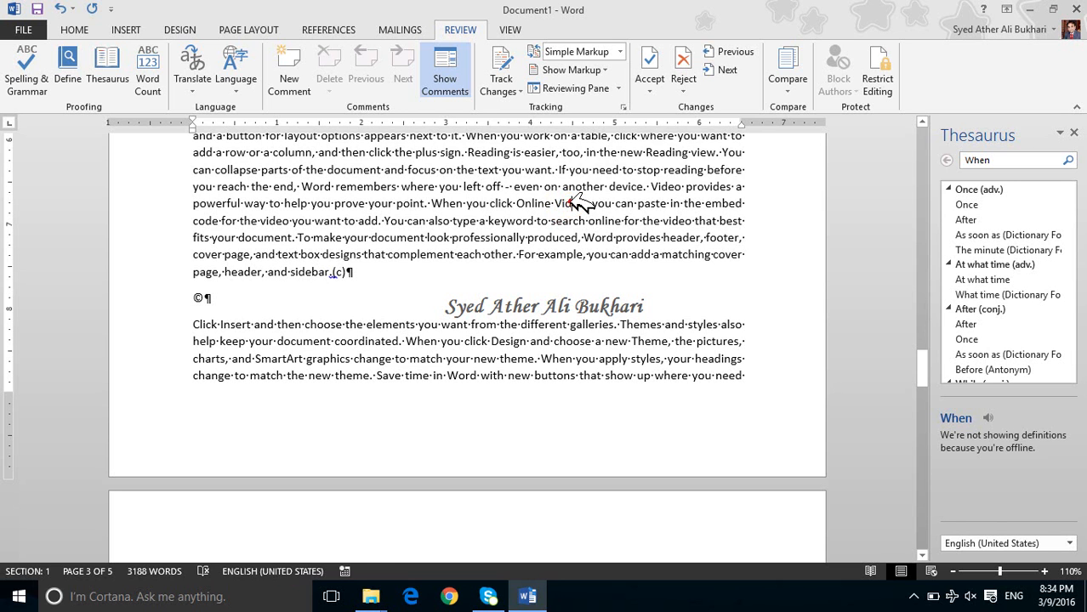
pyautogui.doubleClick(575, 204)
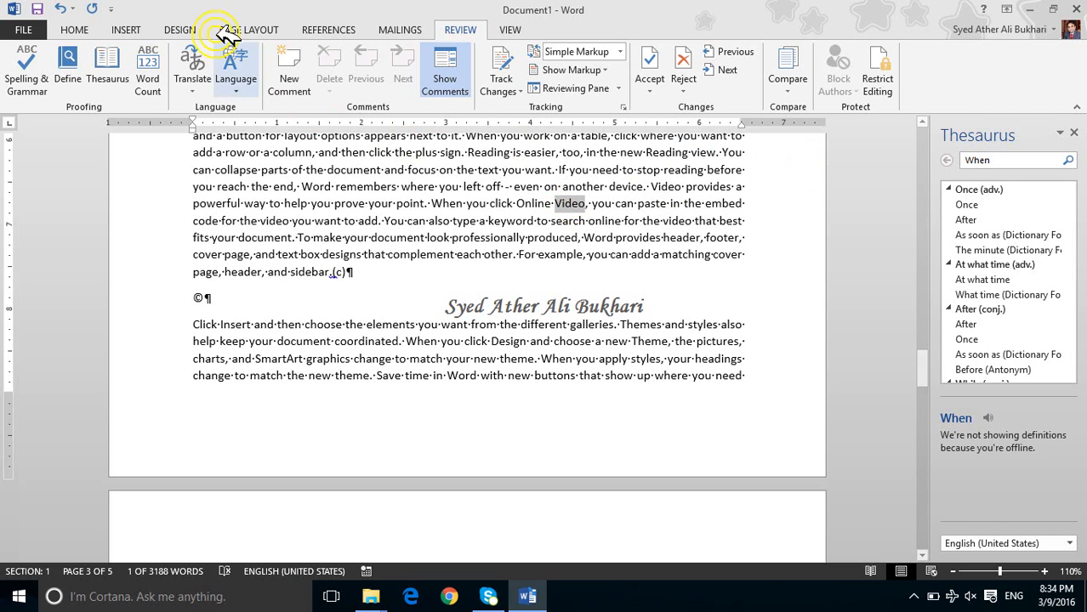
pyautogui.click(109, 75)
# Collapse all the synonym groups for "Video" in the Thesaurus and expand only the Audiovisual (adj.) group
pyautogui.click(951, 185)
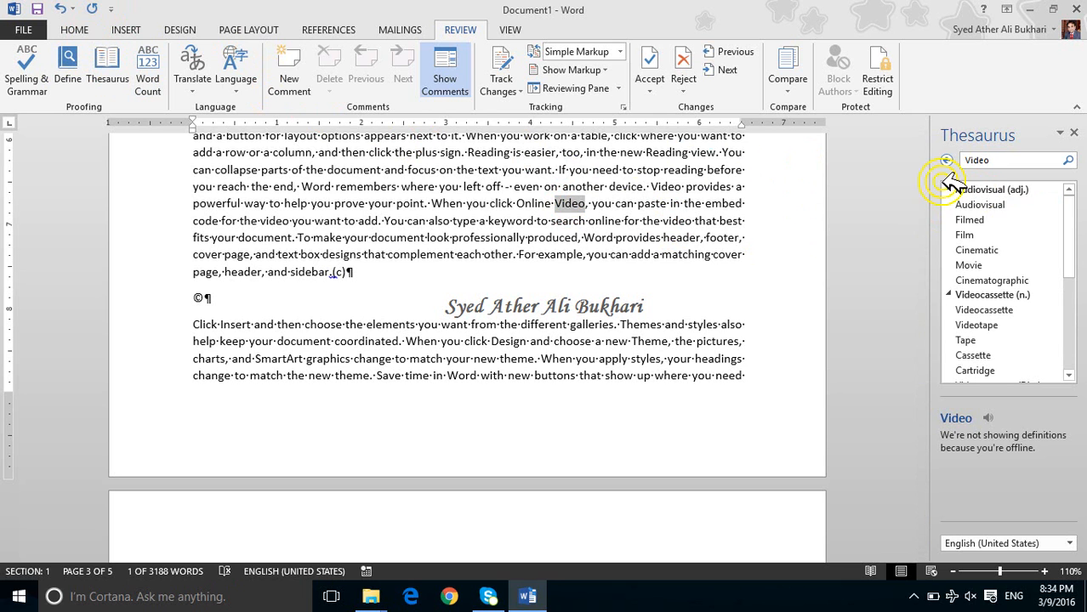
pyautogui.click(949, 189)
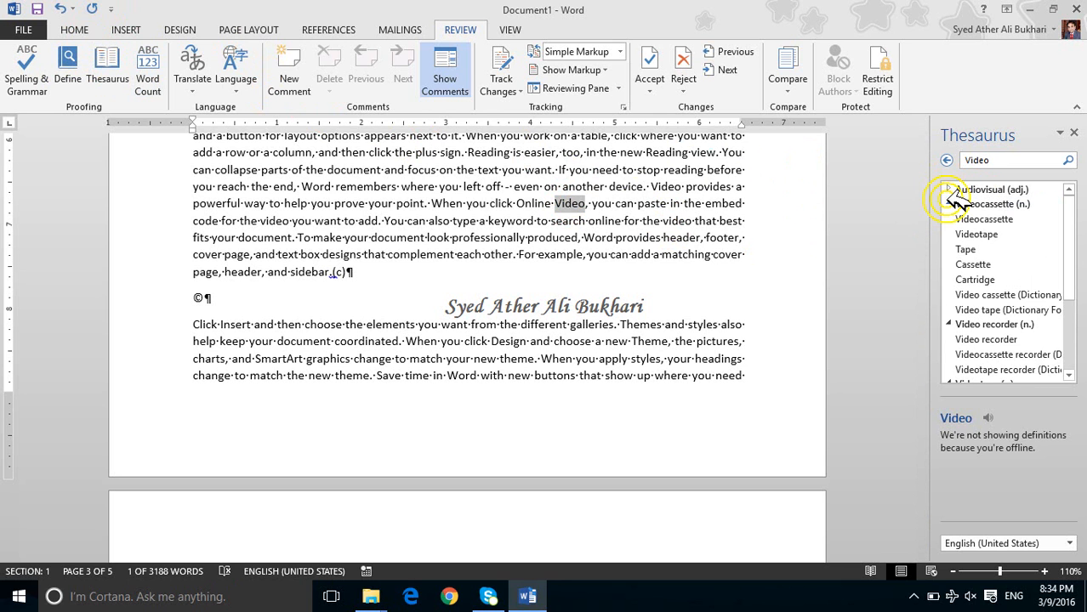
pyautogui.click(949, 204)
pyautogui.click(949, 218)
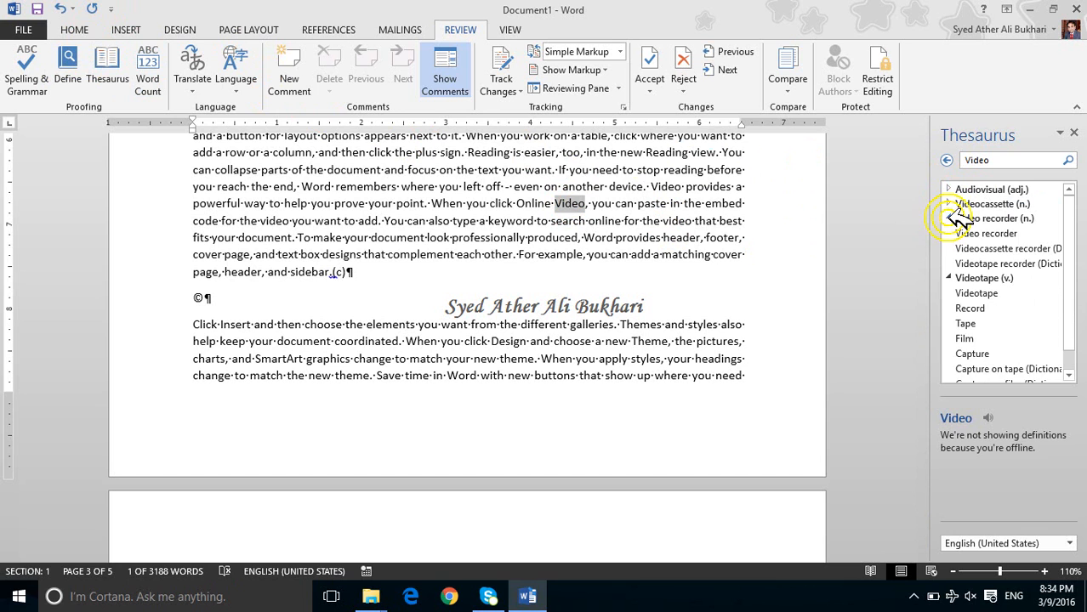
pyautogui.click(950, 232)
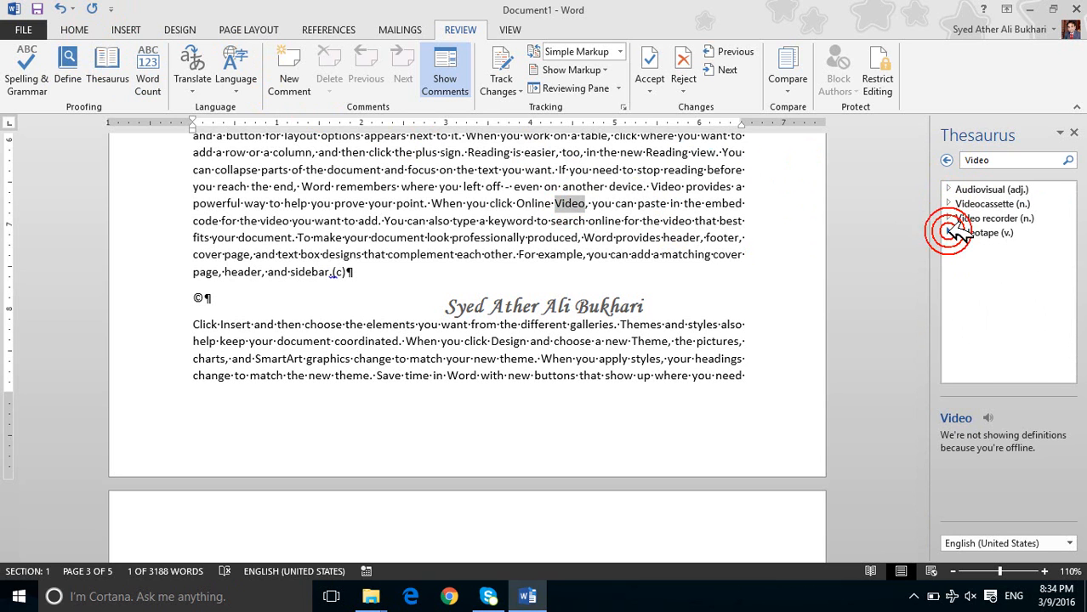
pyautogui.click(950, 189)
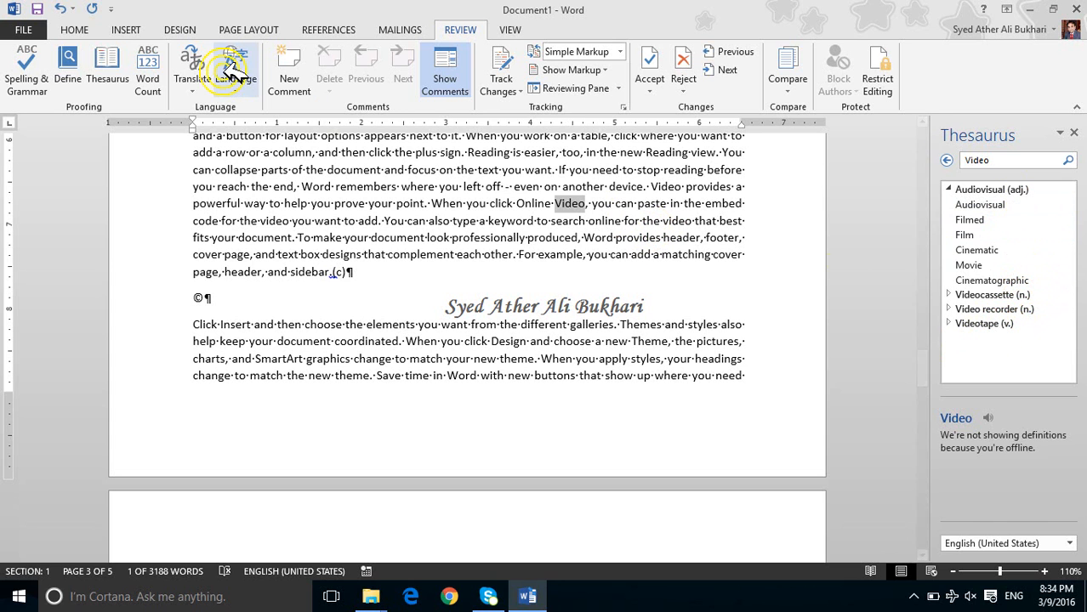
# View the quick synonym list for the selected word "Video" and leave it without replacing the word
pyautogui.rightClick(581, 204)
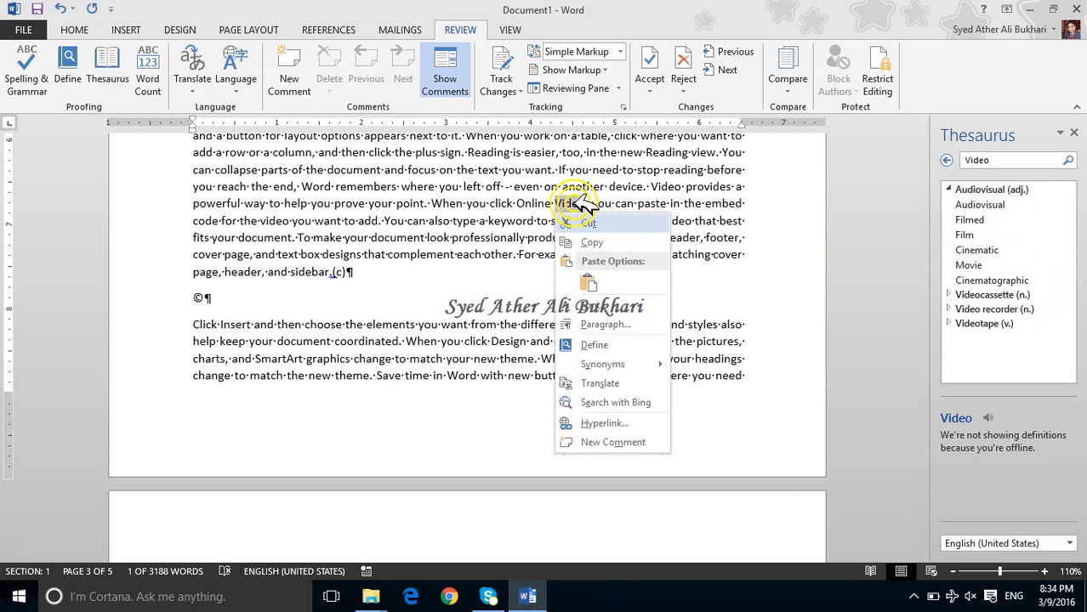
pyautogui.moveTo(599, 361)
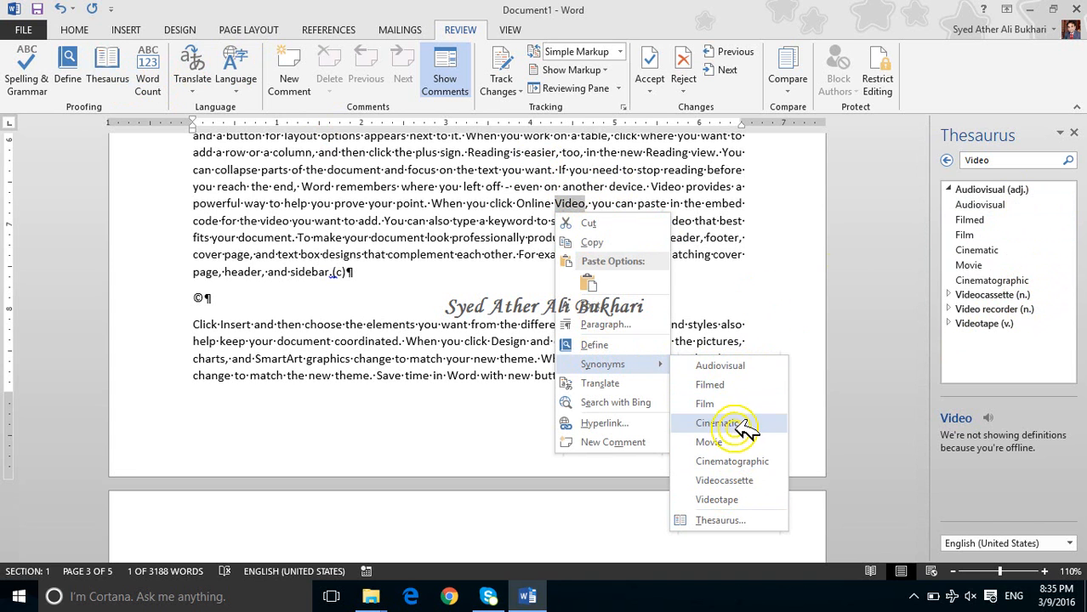
pyautogui.click(366, 170)
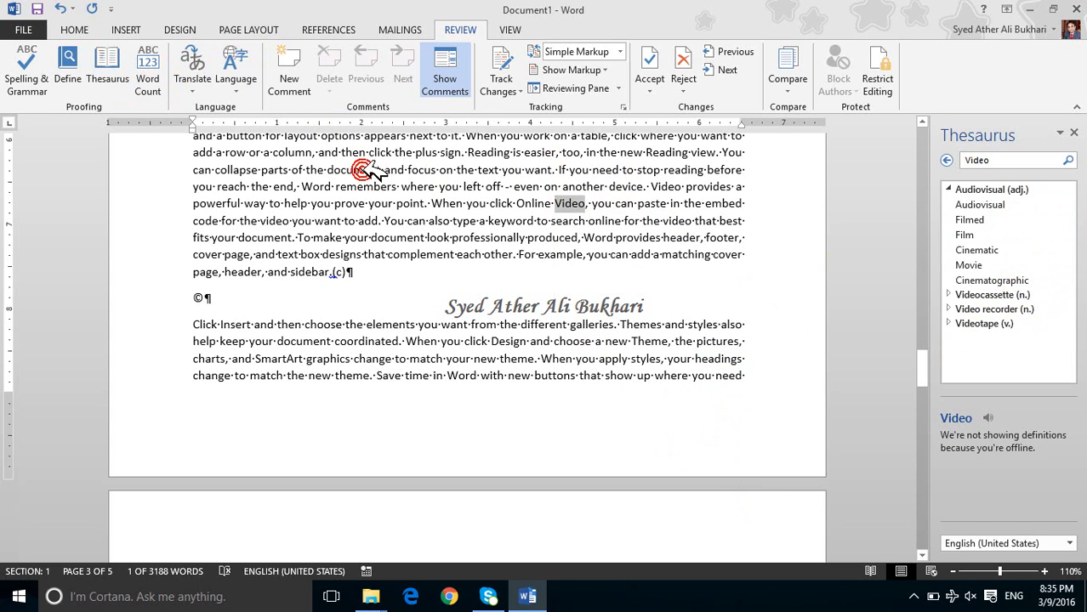
# Check the word count statistics for the selected word "Video", close them and deselect the word
pyautogui.click(148, 74)
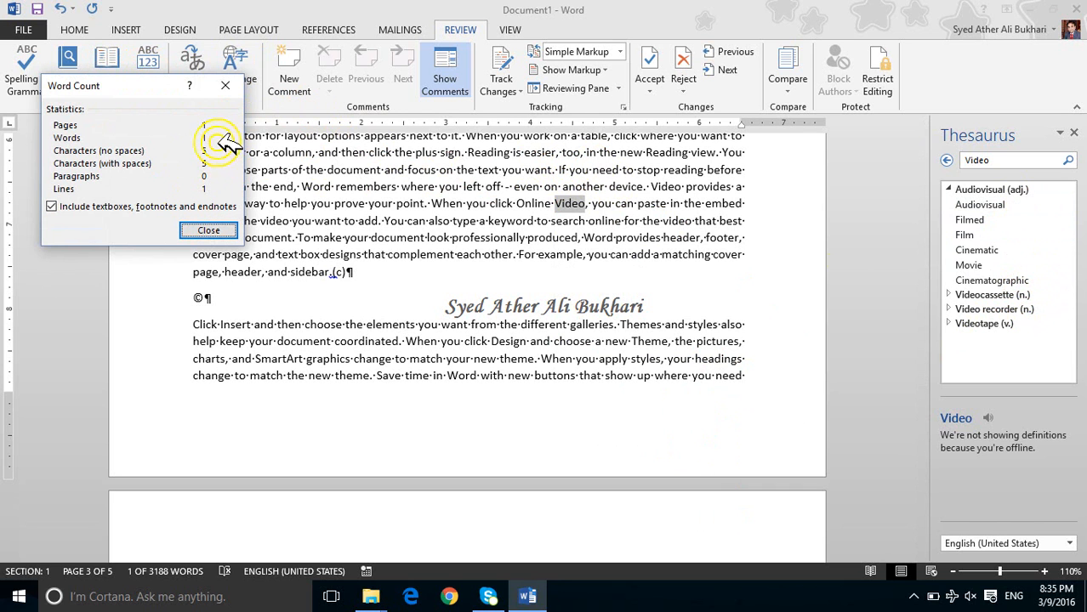
pyautogui.rightClick(417, 214)
pyautogui.click(204, 225)
pyautogui.doubleClick(203, 224)
pyautogui.click(473, 211)
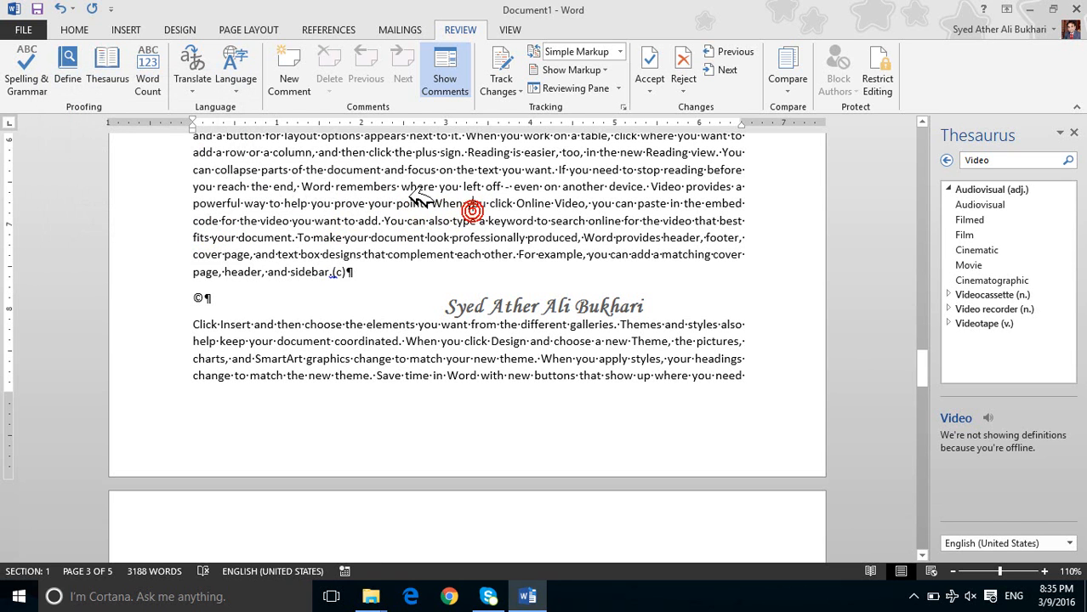
# Check the word count statistics for the whole document and close them
pyautogui.click(140, 100)
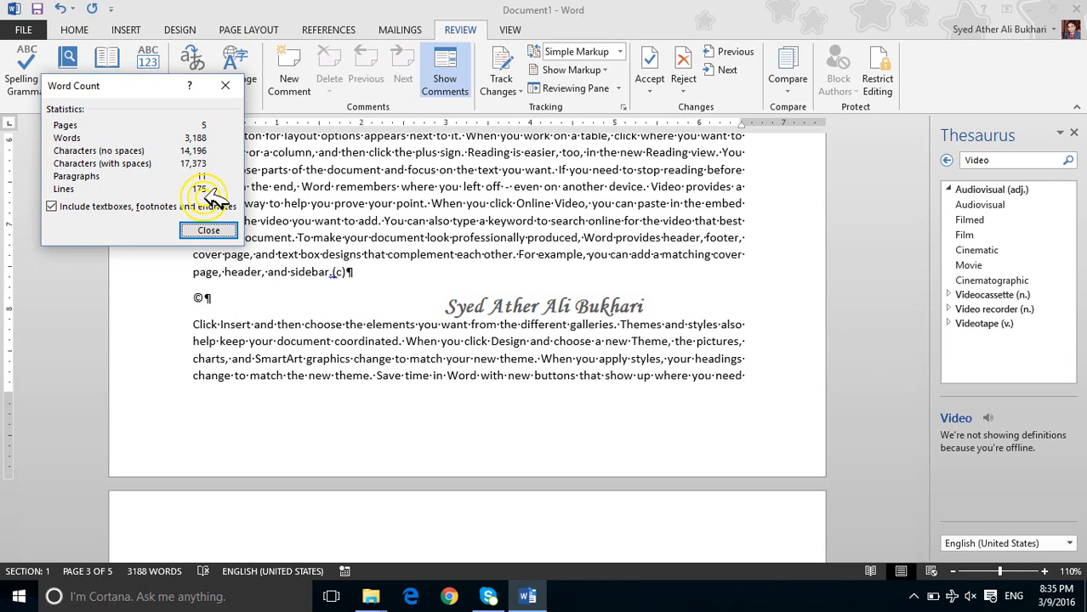
pyautogui.click(212, 229)
pyautogui.click(353, 202)
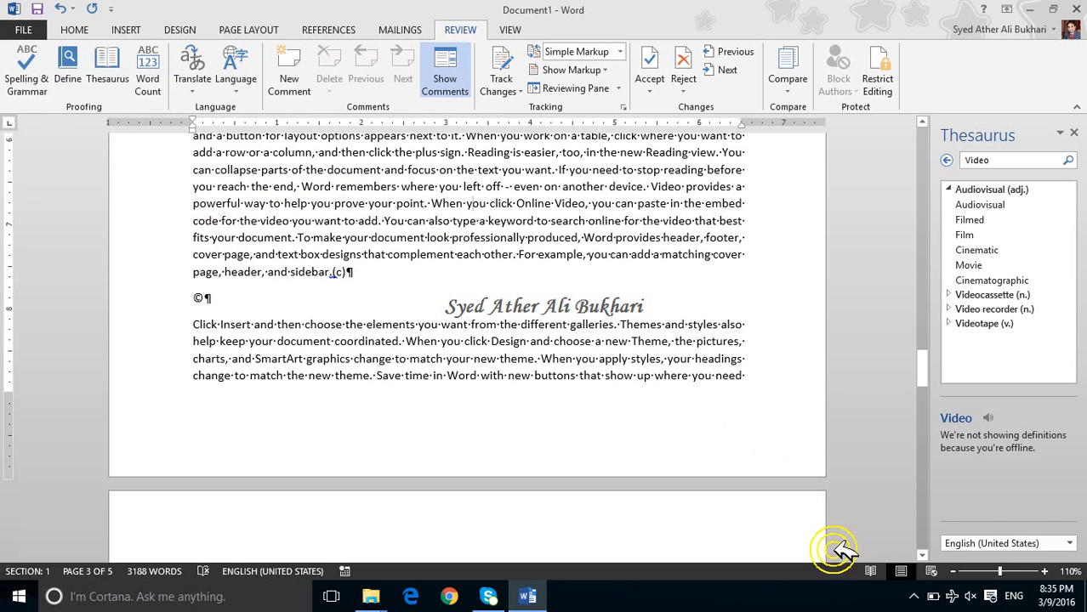
pyautogui.click(914, 595)
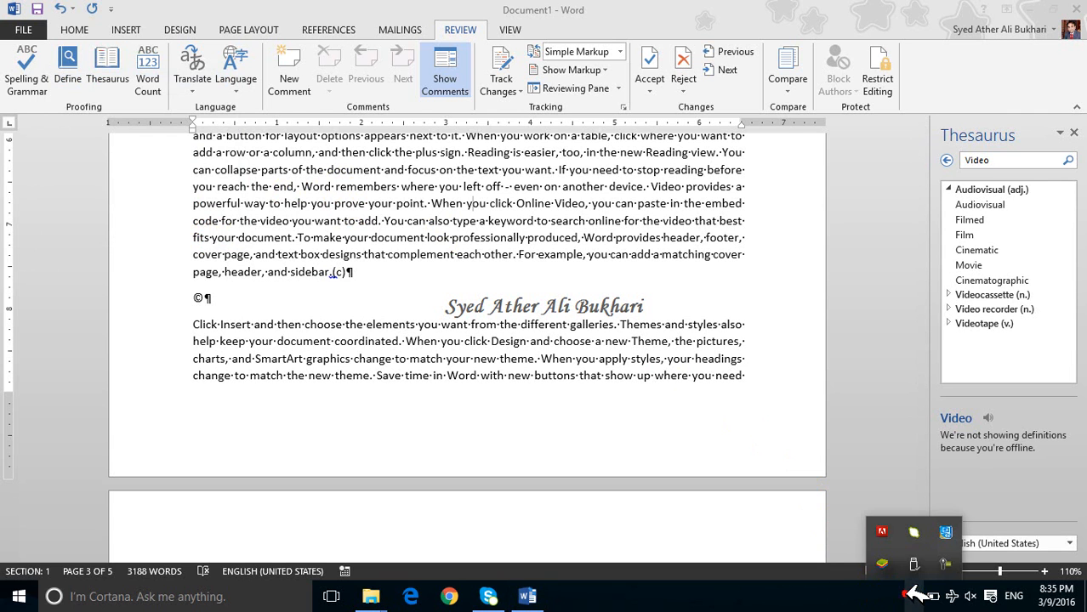
pyautogui.click(921, 565)
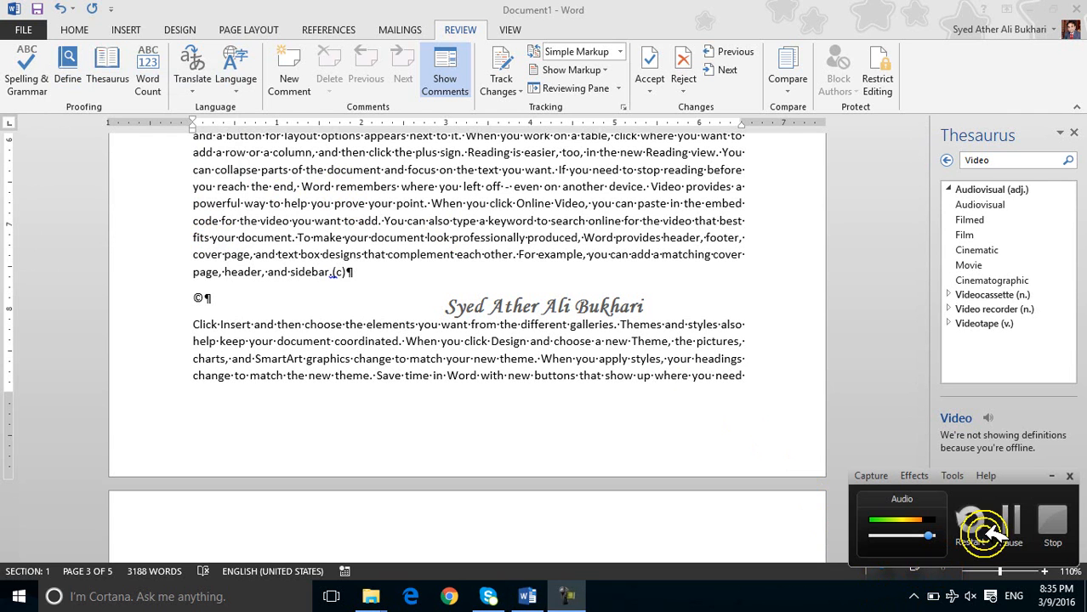